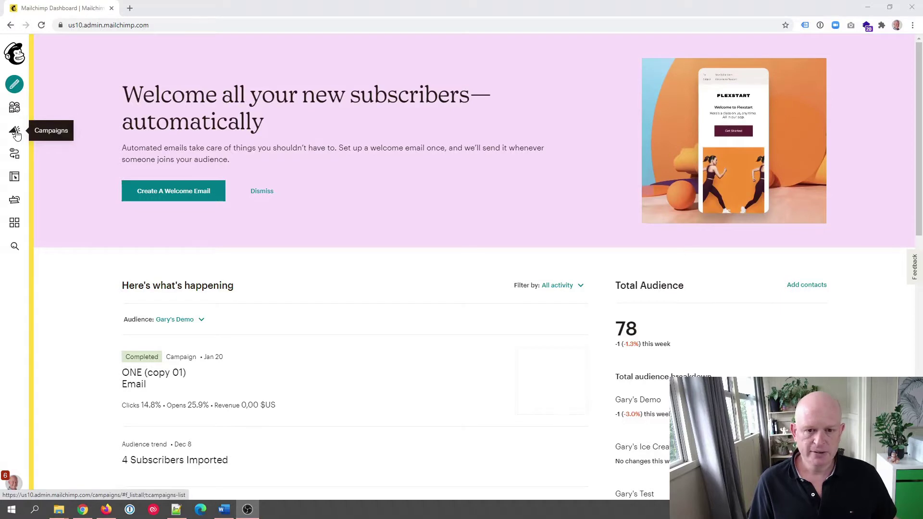
Open the report for the sent campaign ONE (copy 01) from the campaign reports
click(16, 131)
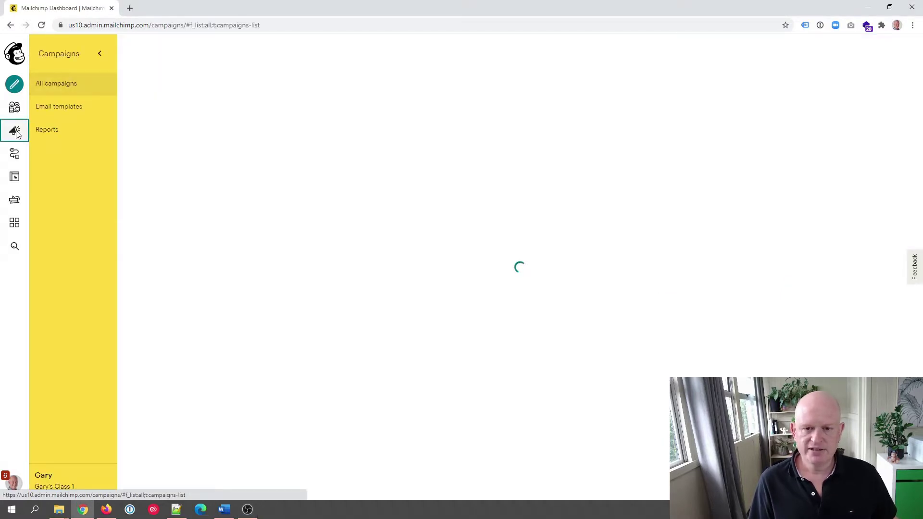
click(68, 133)
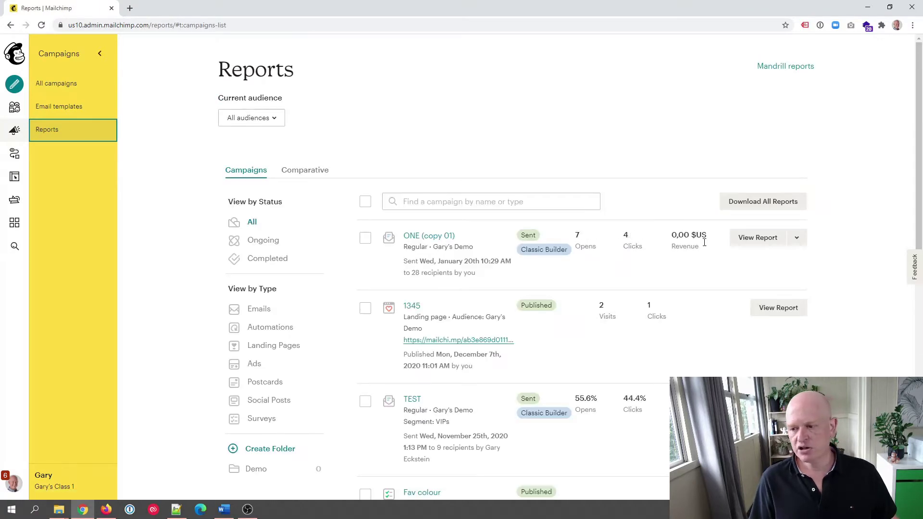
click(750, 243)
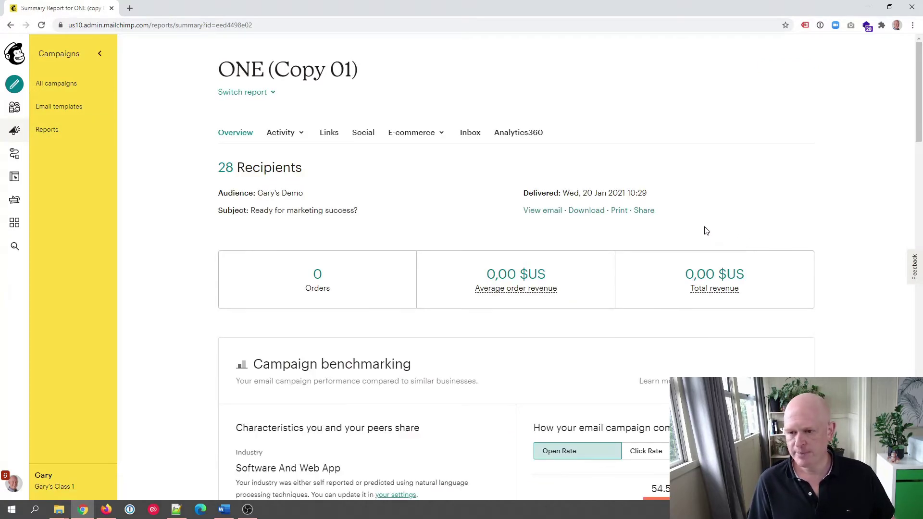
Open the list of bounced recipients from the campaign report's overview statistics
scroll(339, 188, down, 5)
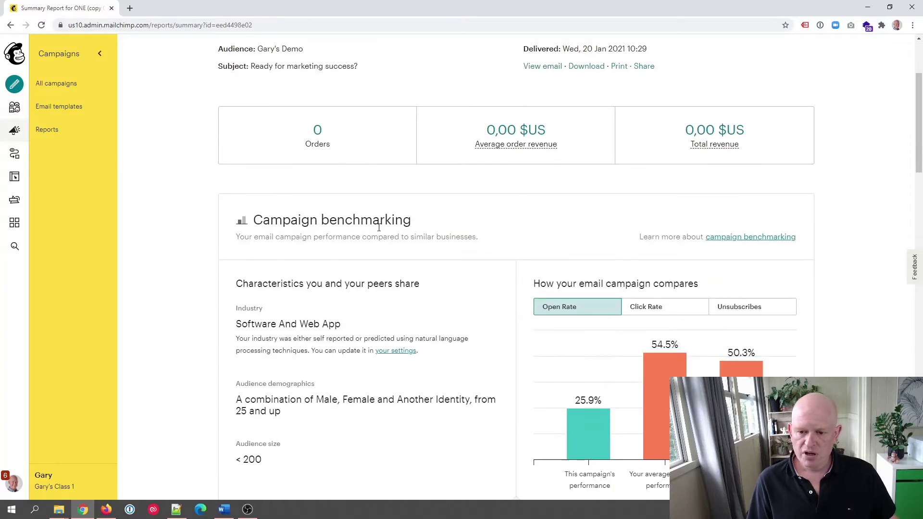
scroll(379, 233, down, 8)
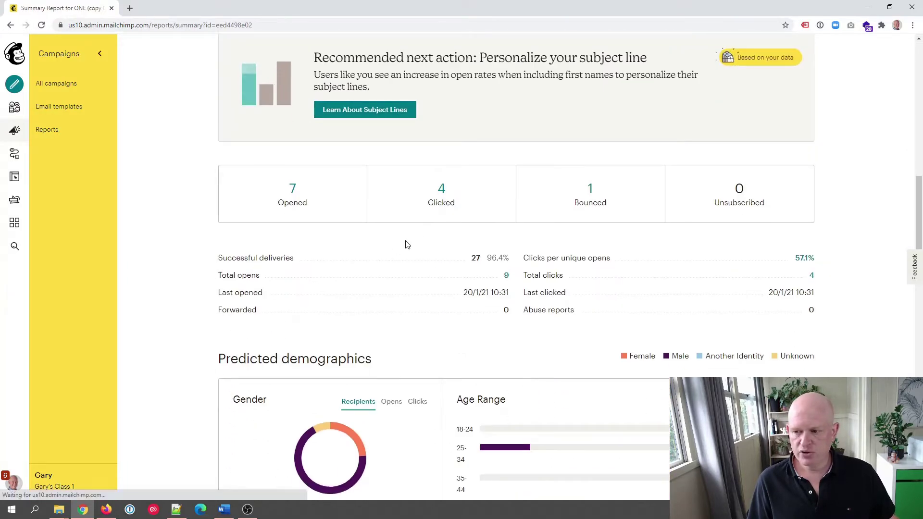
click(590, 190)
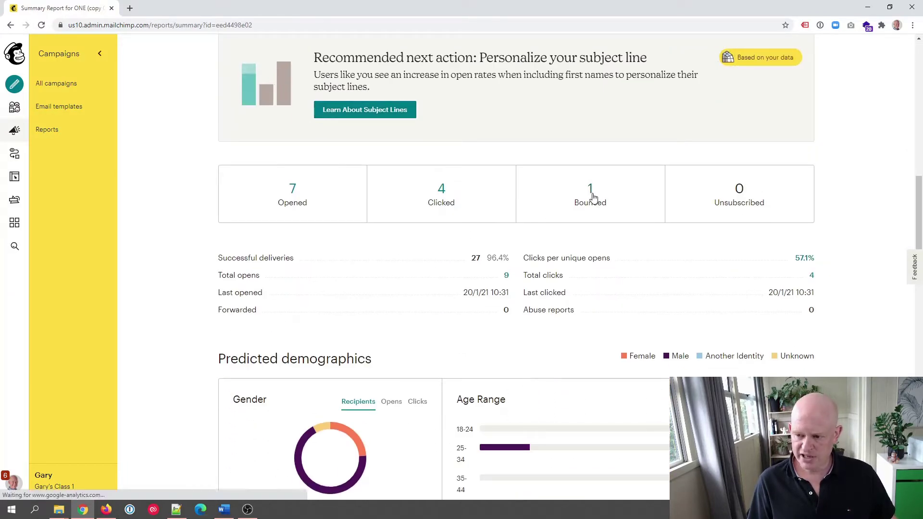
click(592, 191)
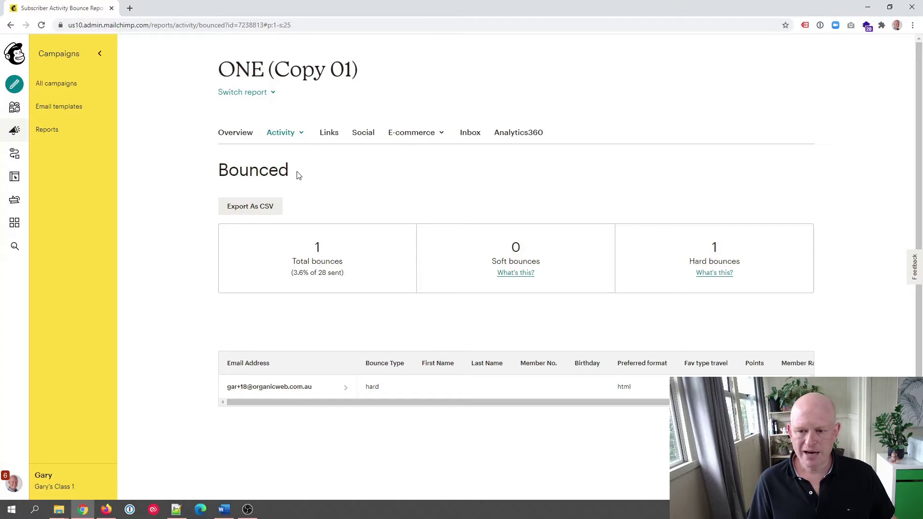
drag(299, 175, 215, 171)
click(346, 175)
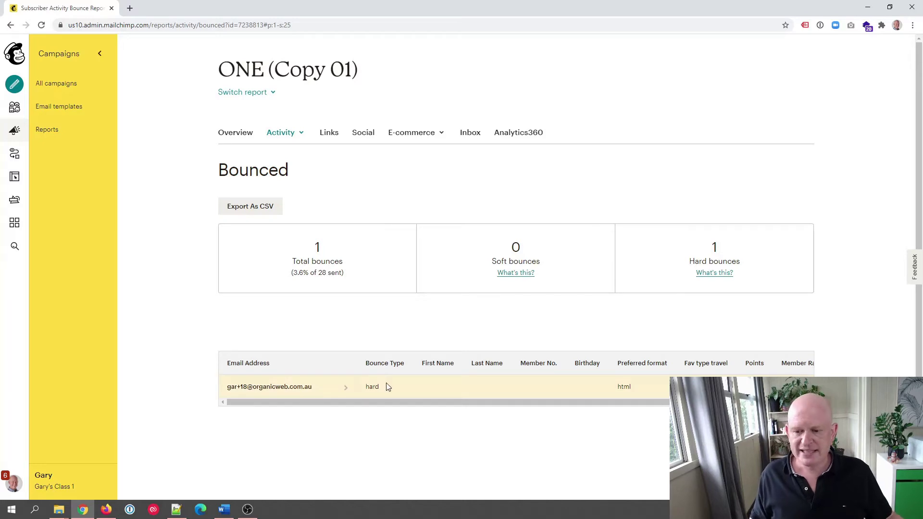
Open the bounce reason of the hard-bounced contact, read the full returned-mail message and close it
scroll(386, 385, down, 1)
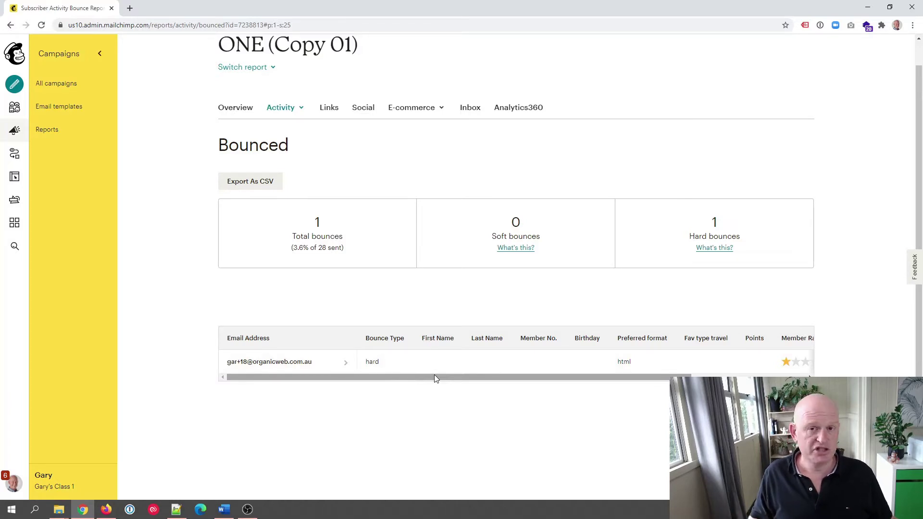
drag(444, 381, 669, 378)
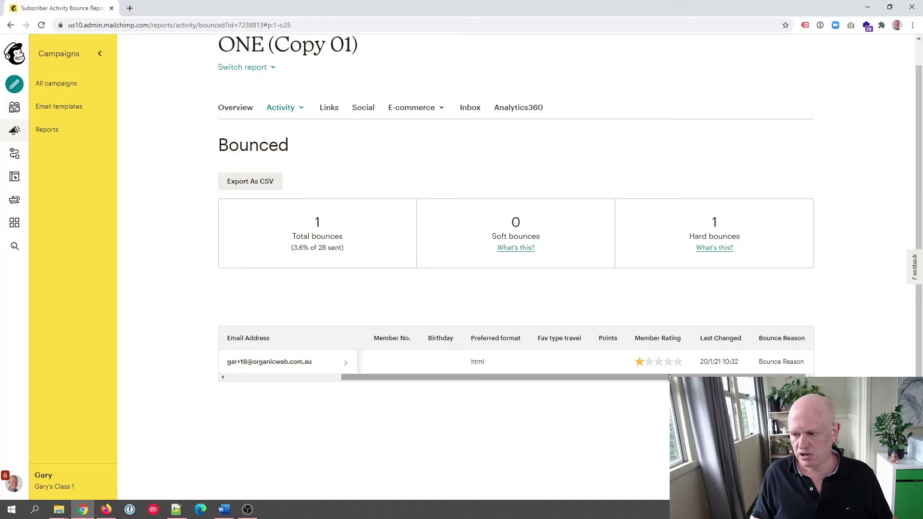
click(783, 367)
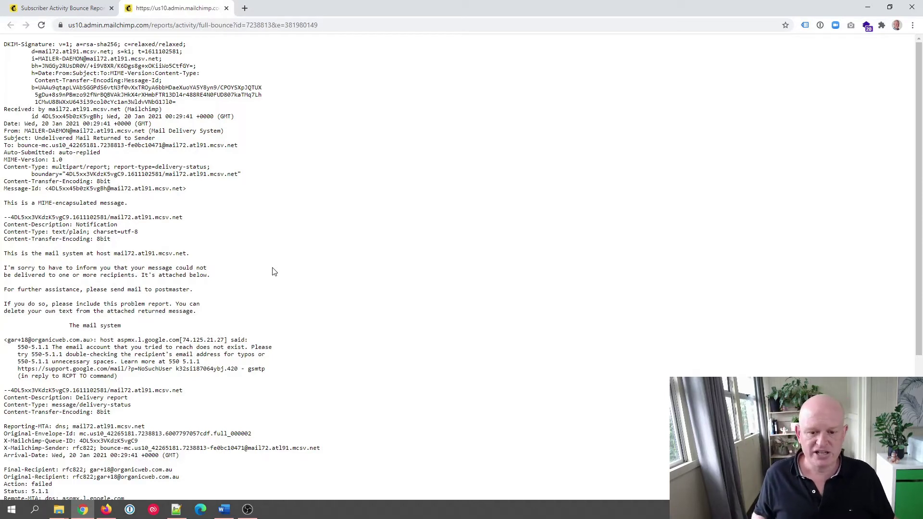
scroll(274, 272, down, 1)
scroll(274, 272, down, 3)
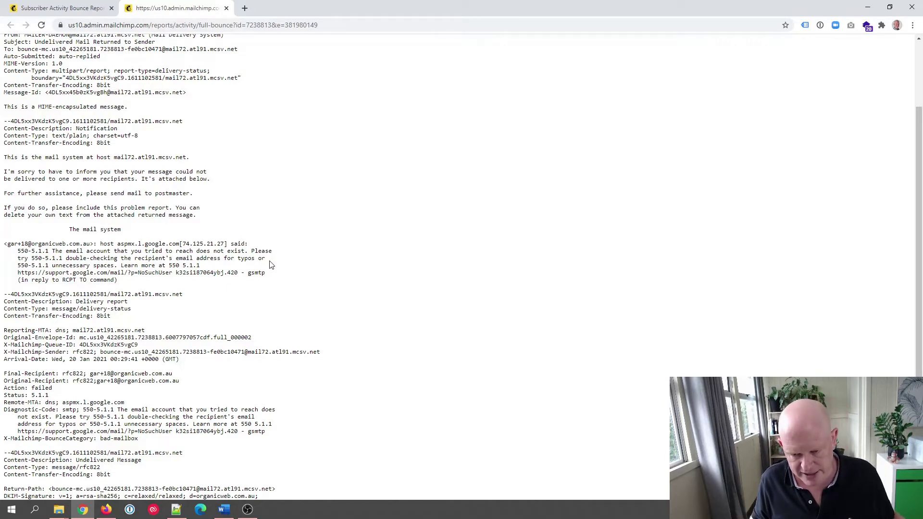
scroll(263, 245, up, 2)
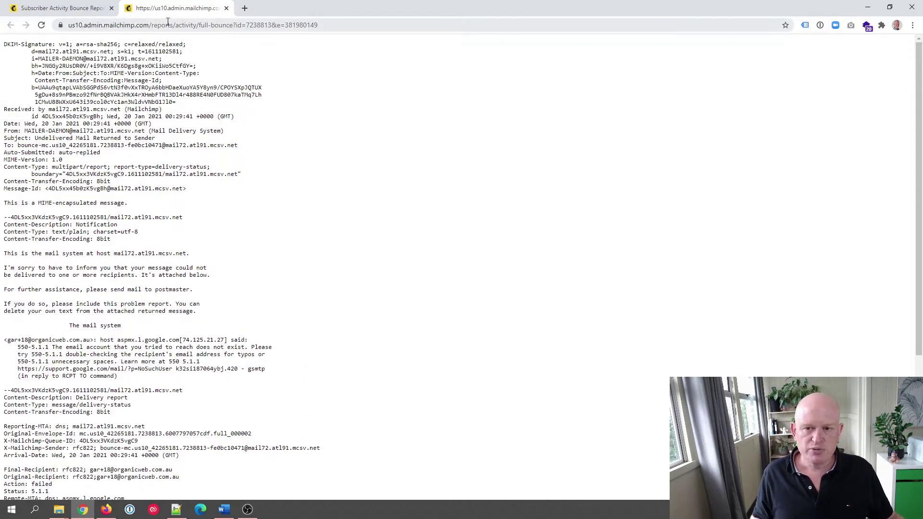
click(226, 8)
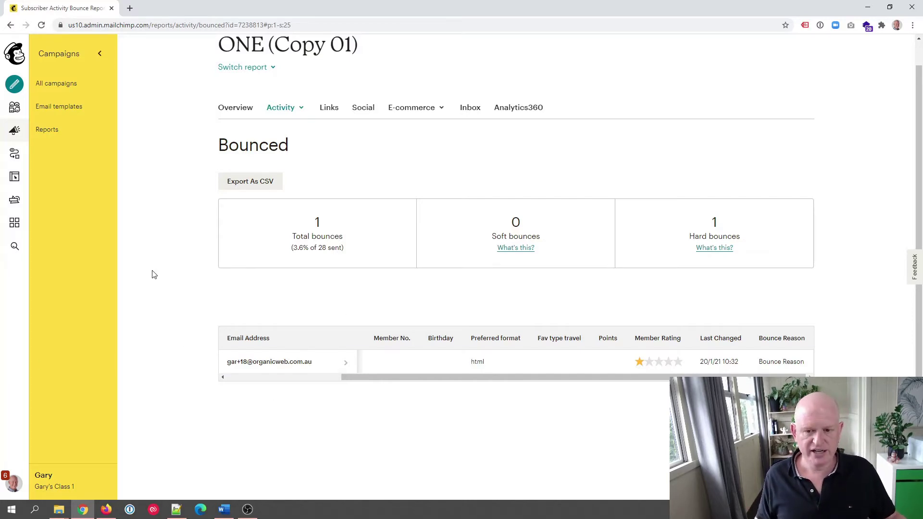
Open the Domains settings of the account
click(14, 487)
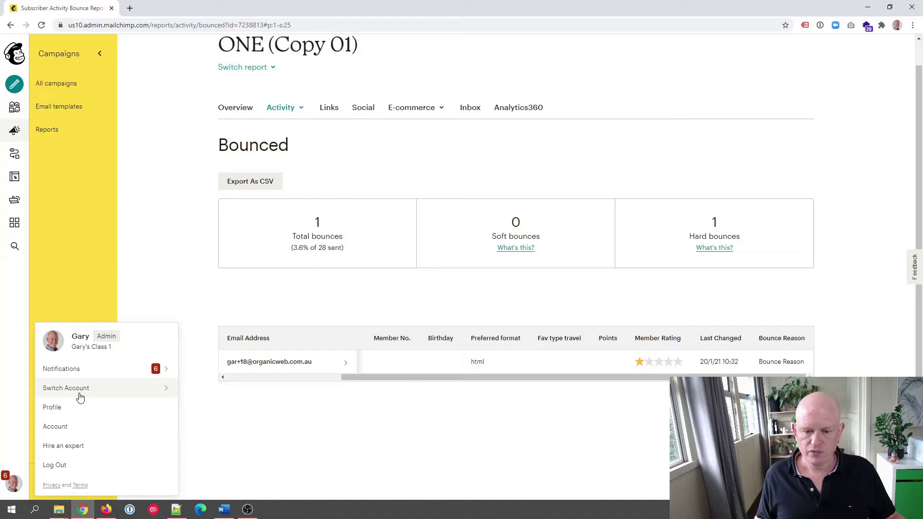
click(69, 427)
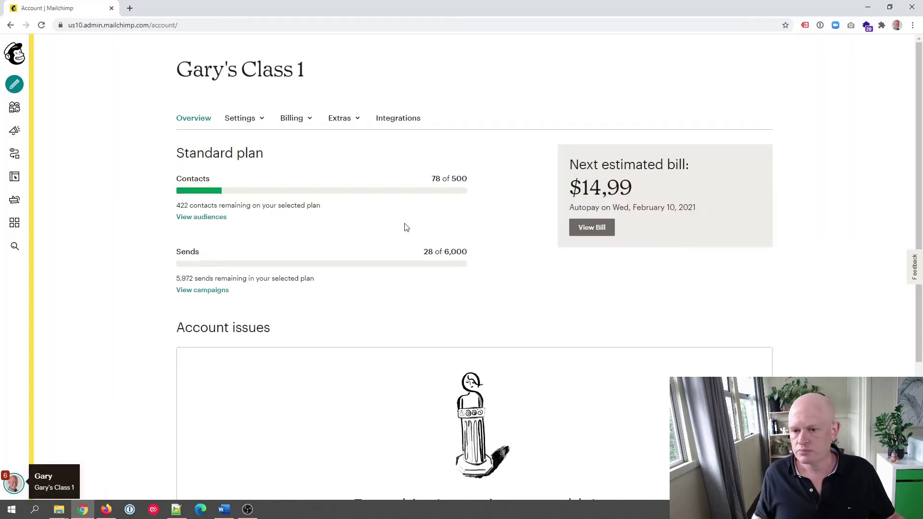
click(251, 124)
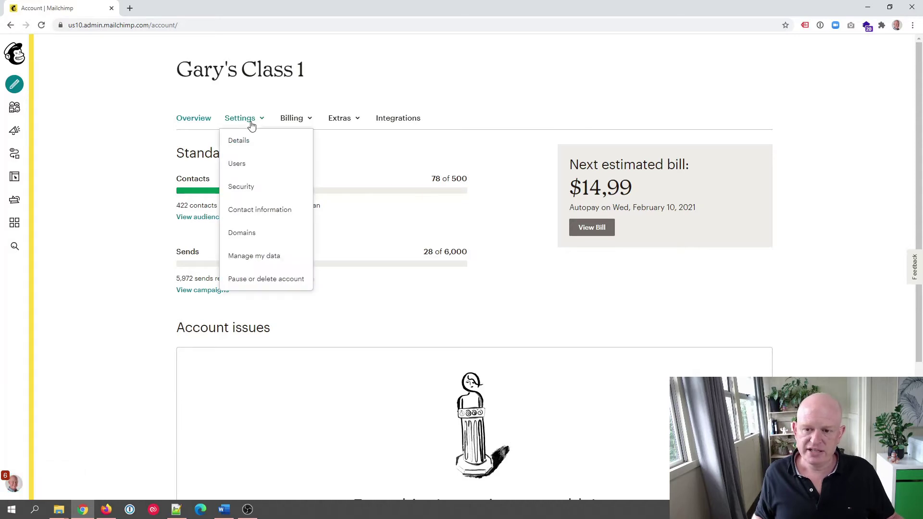
click(266, 235)
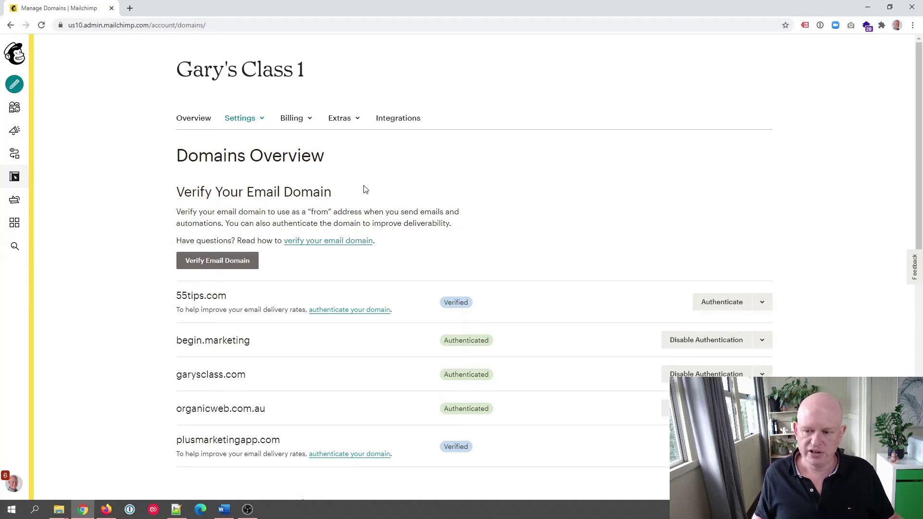
Review the email and connected domain sections, view the email-domain verification form and close it without sending
scroll(363, 189, down, 5)
scroll(313, 208, down, 2)
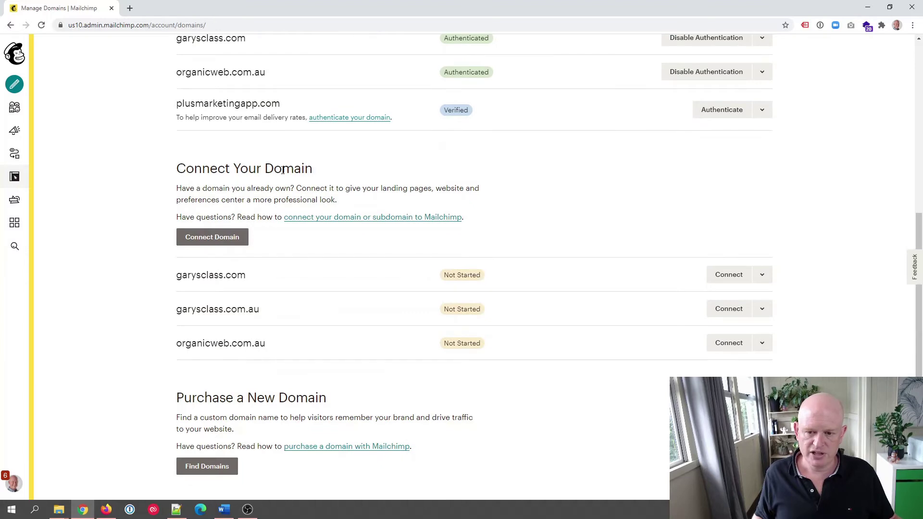
scroll(276, 177, up, 5)
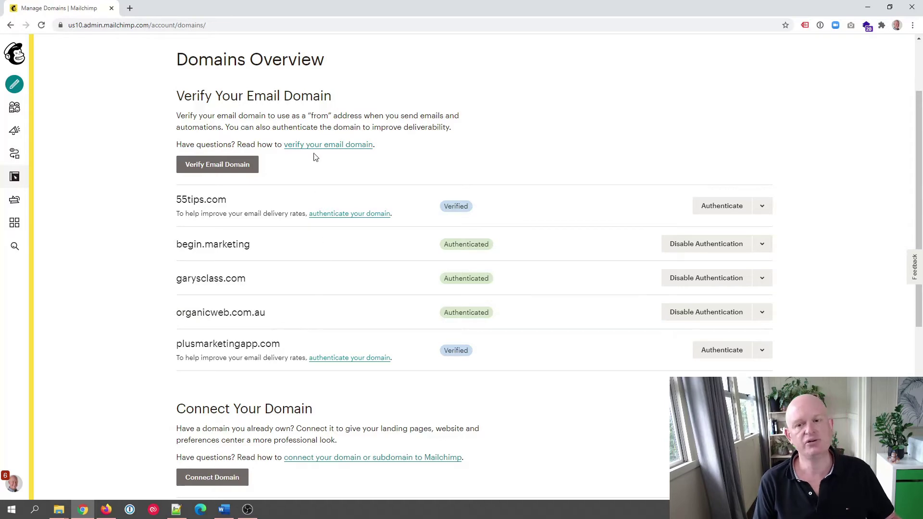
click(217, 165)
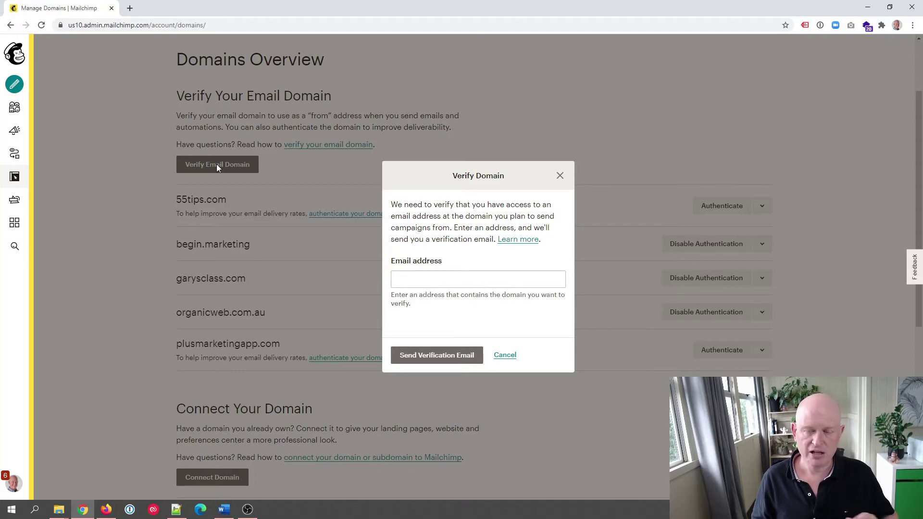
click(561, 176)
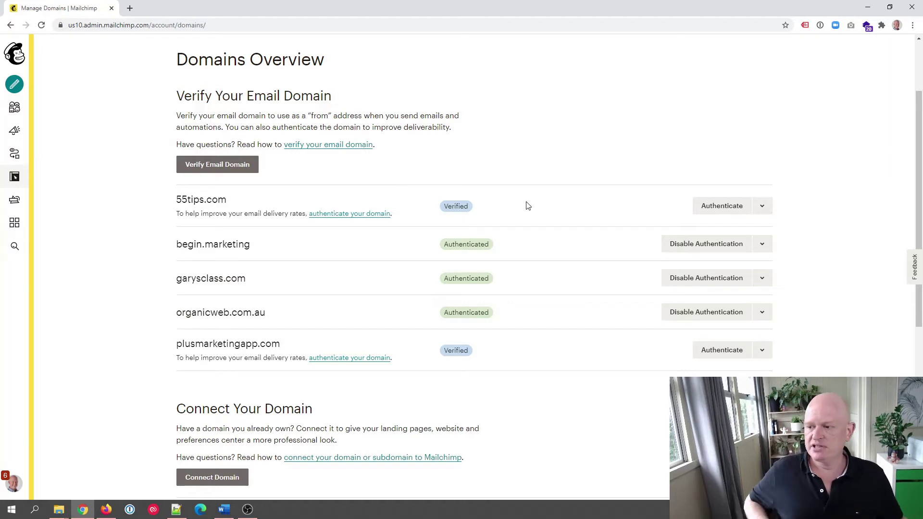
Display the contacts table of the Gary's Demo audience
click(15, 113)
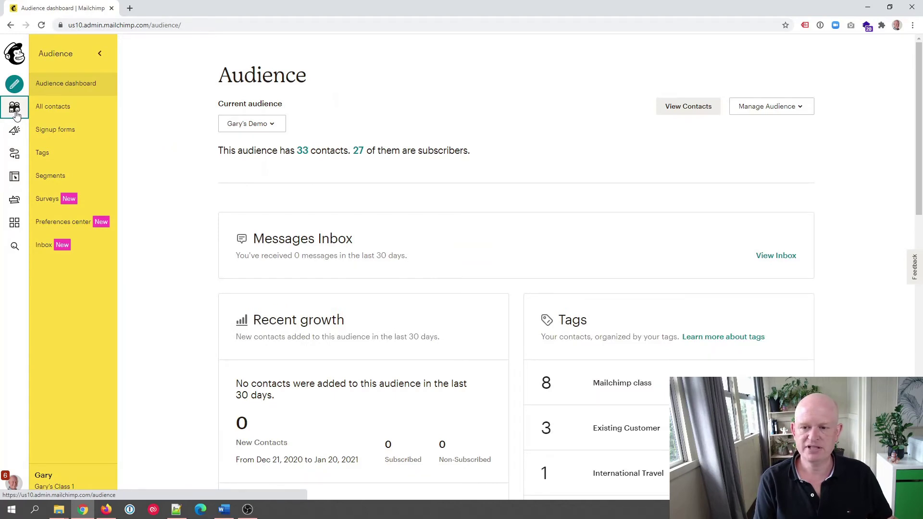
click(709, 107)
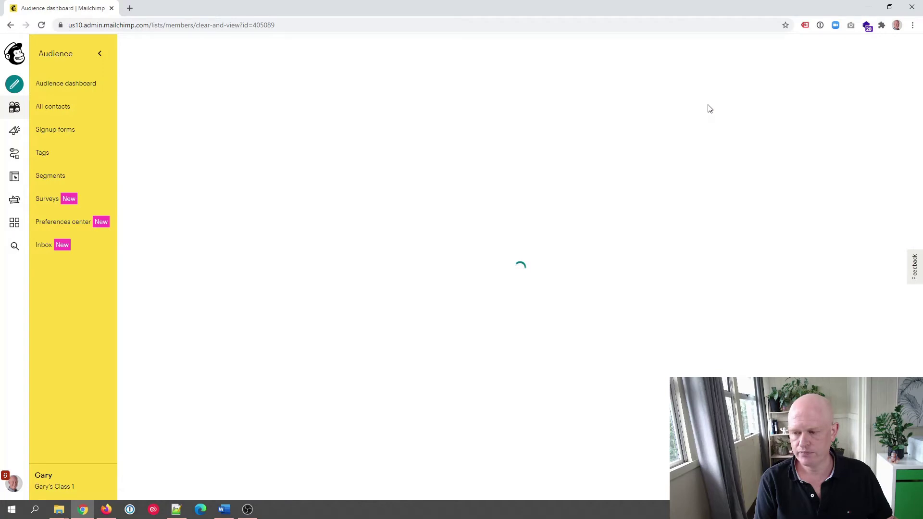
scroll(709, 109, down, 2)
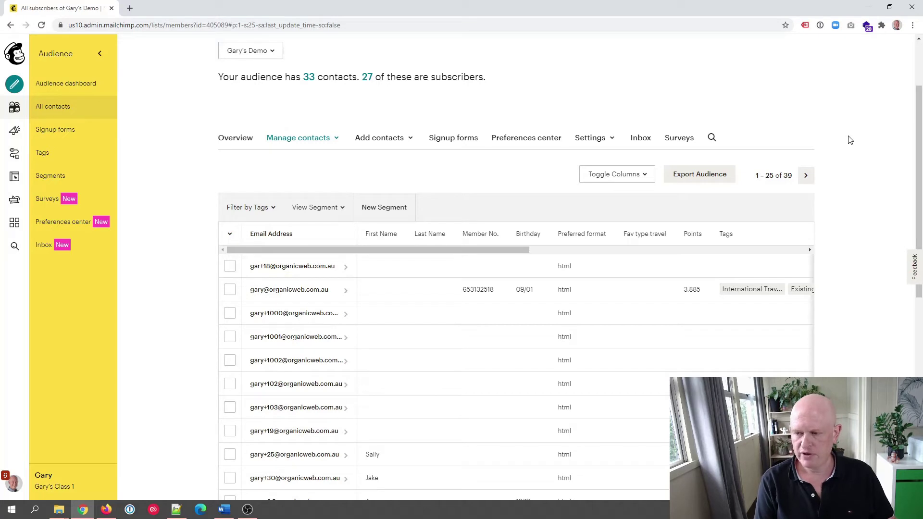
scroll(849, 140, down, 1)
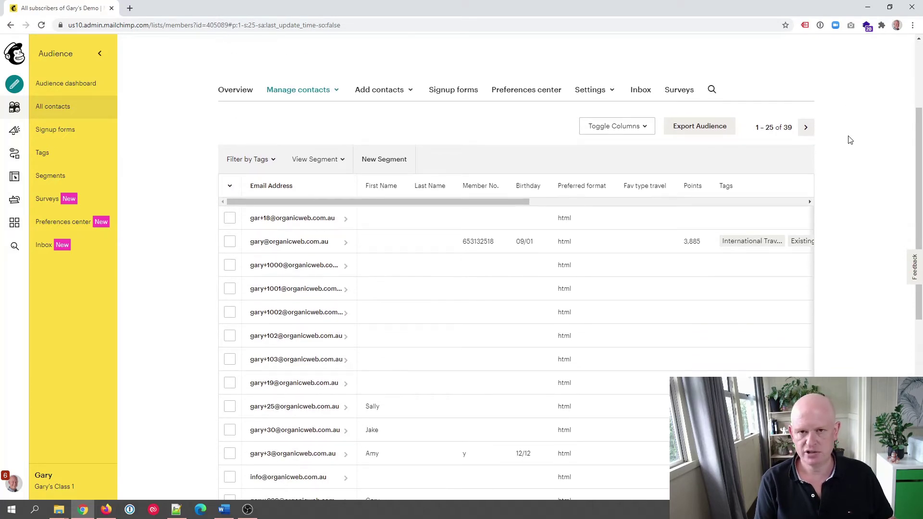
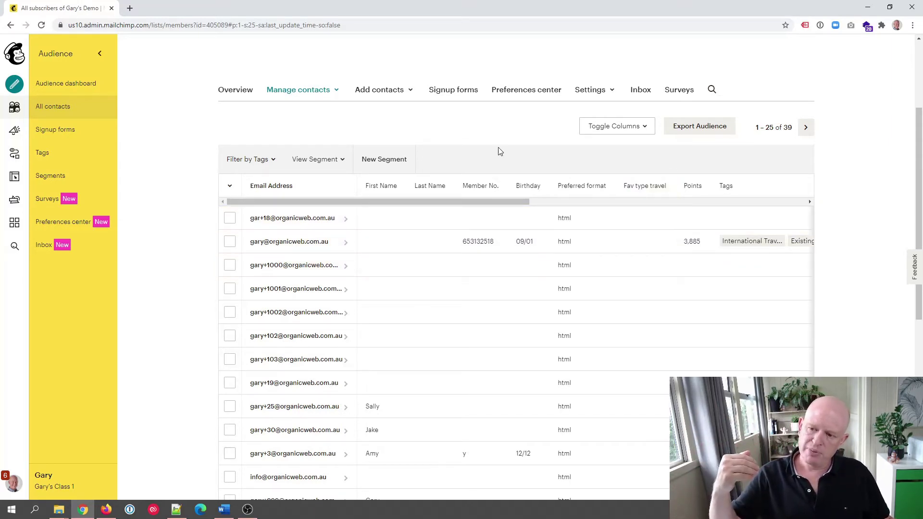
scroll(497, 142, up, 1)
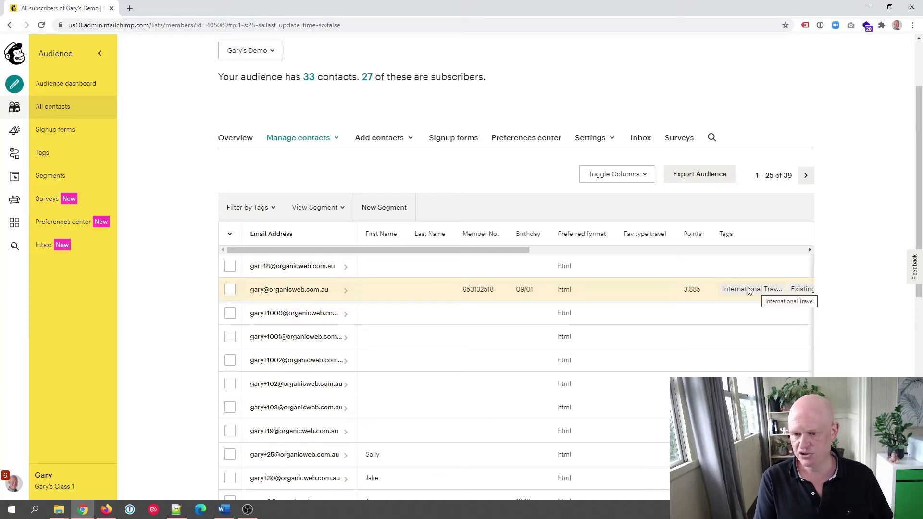
Start a new segment with the condition that Email Address ends with .com.au
click(385, 207)
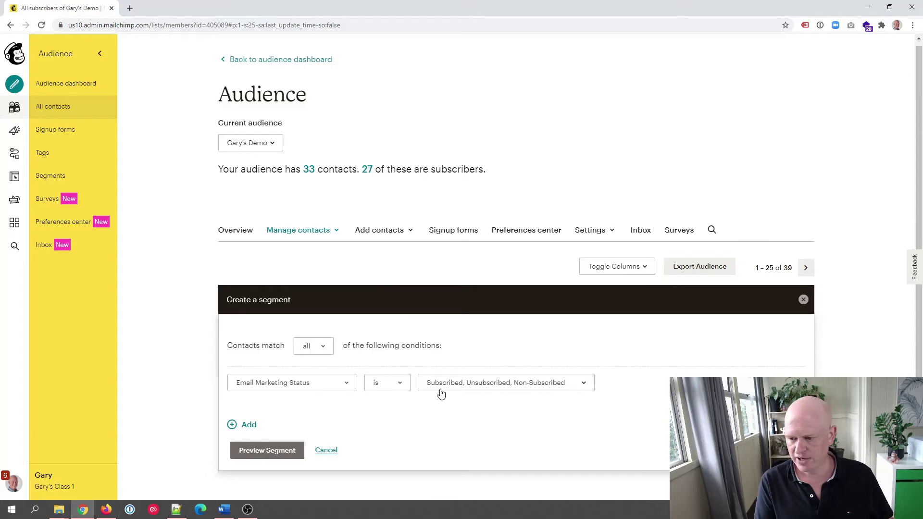
click(299, 386)
scroll(346, 274, down, 1)
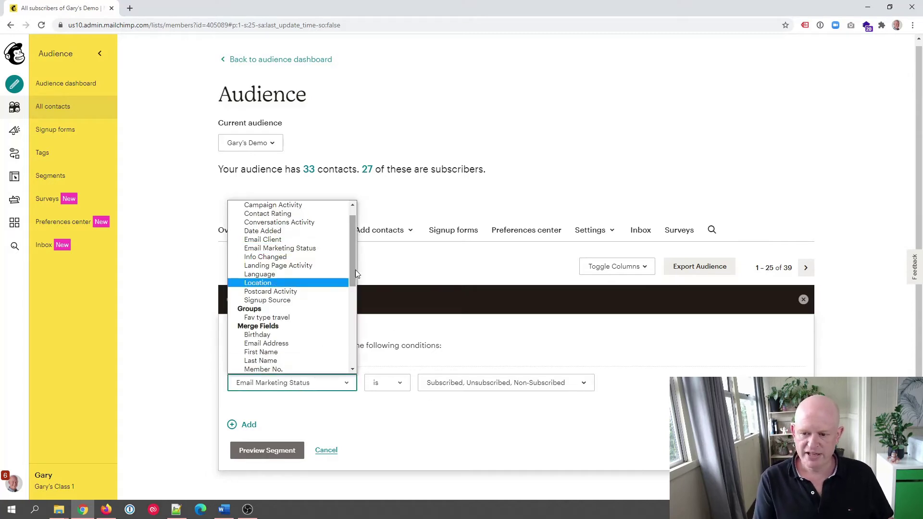
scroll(351, 261, up, 1)
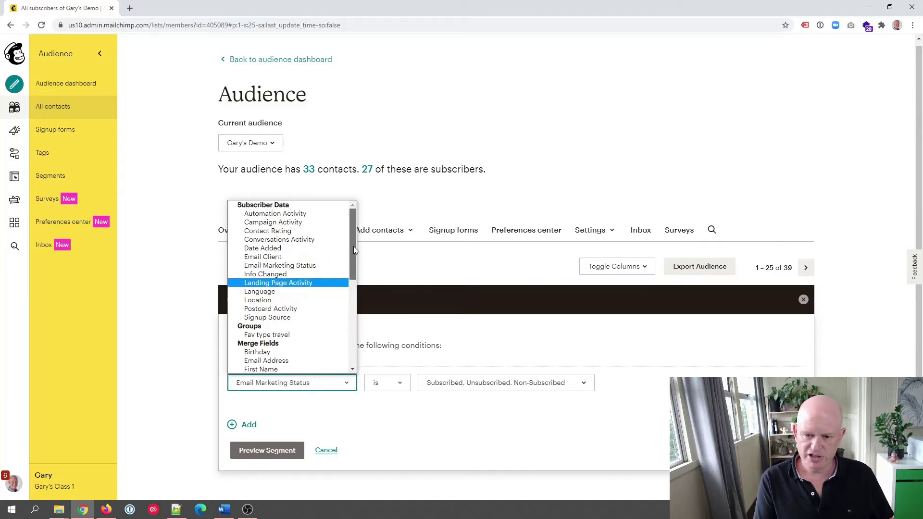
scroll(316, 305, down, 4)
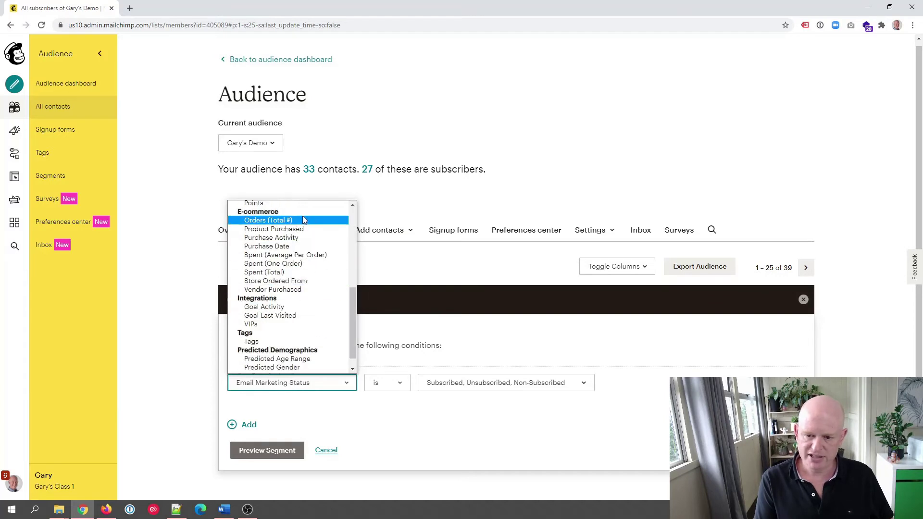
scroll(302, 215, up, 1)
scroll(303, 220, up, 1)
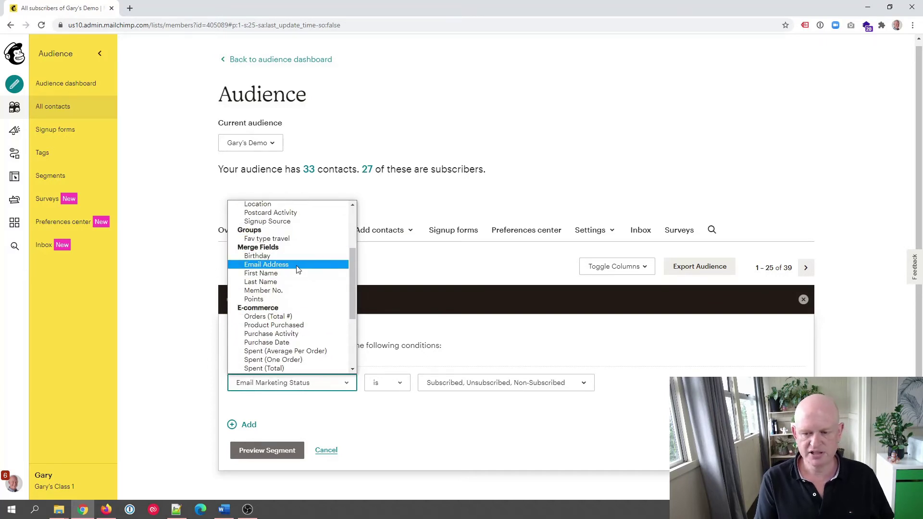
click(297, 270)
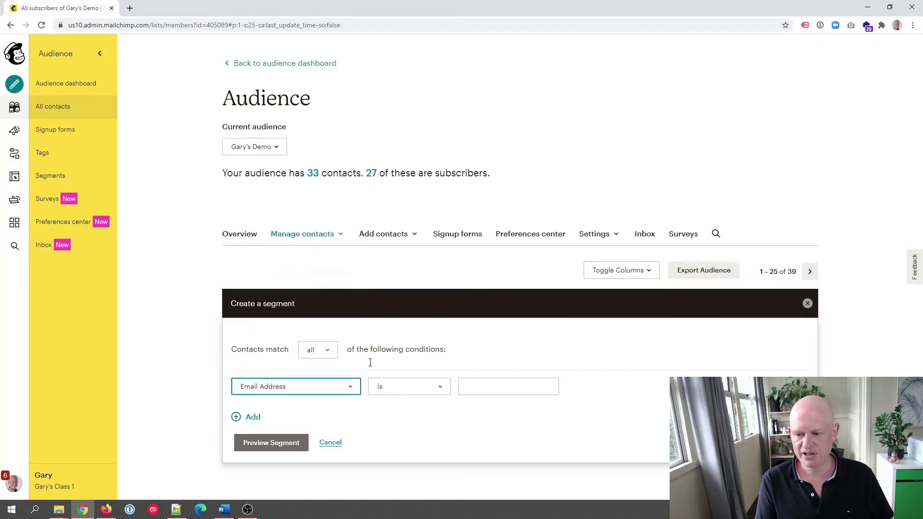
click(402, 391)
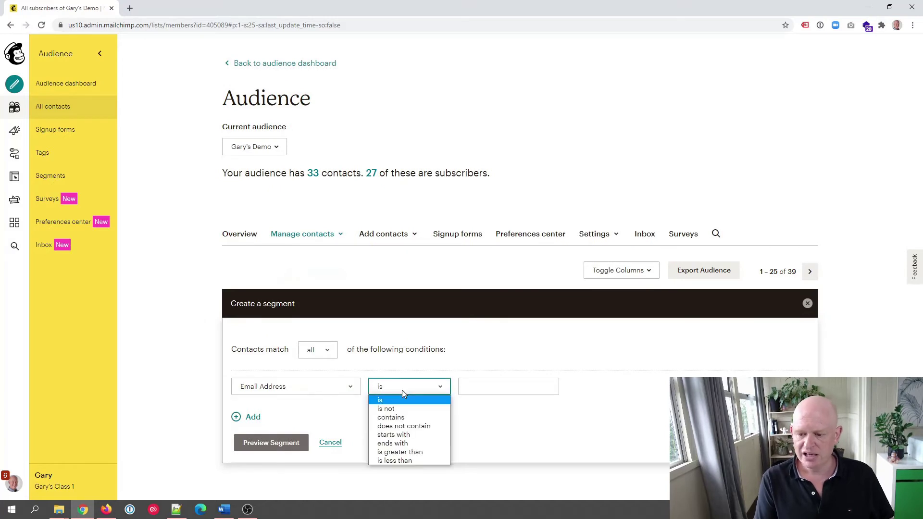
click(411, 444)
click(494, 383)
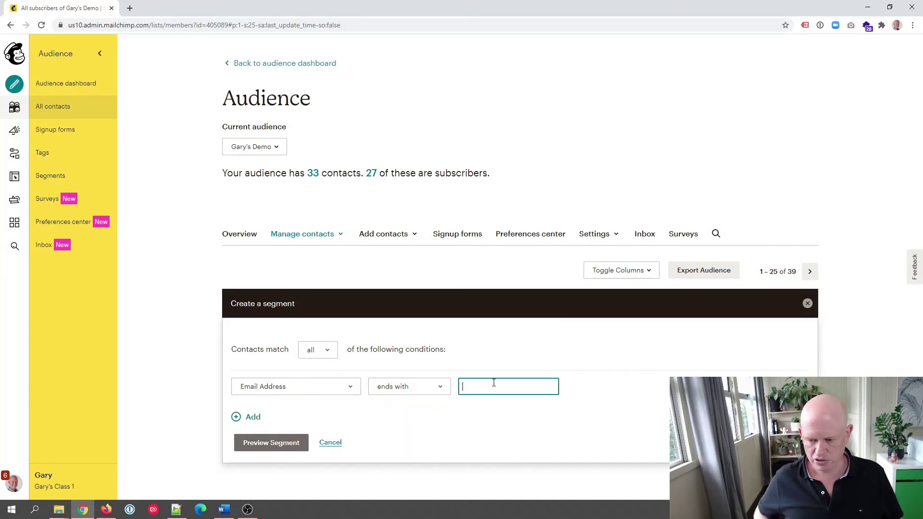
text(.com.au)
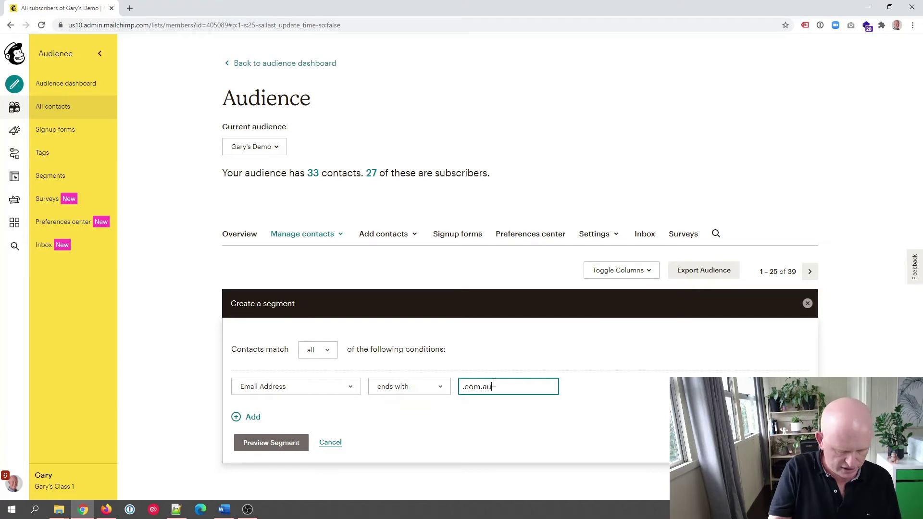
Add a second segment condition requiring that the contact is tagged International Travel
click(253, 417)
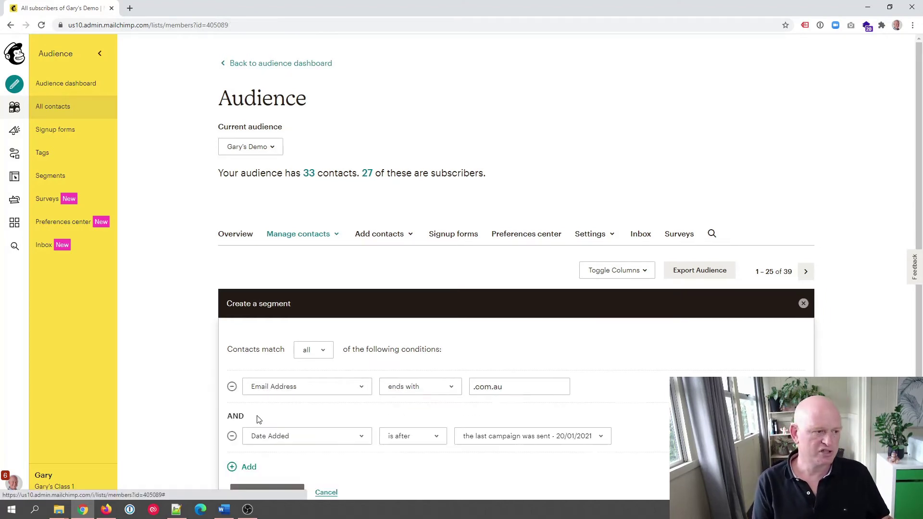
scroll(317, 394, down, 1)
click(330, 391)
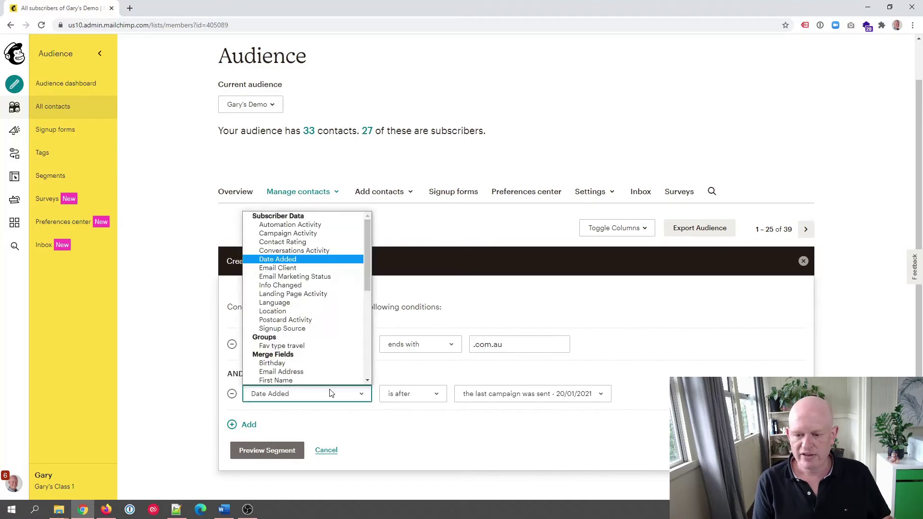
drag(369, 321, 366, 371)
click(310, 335)
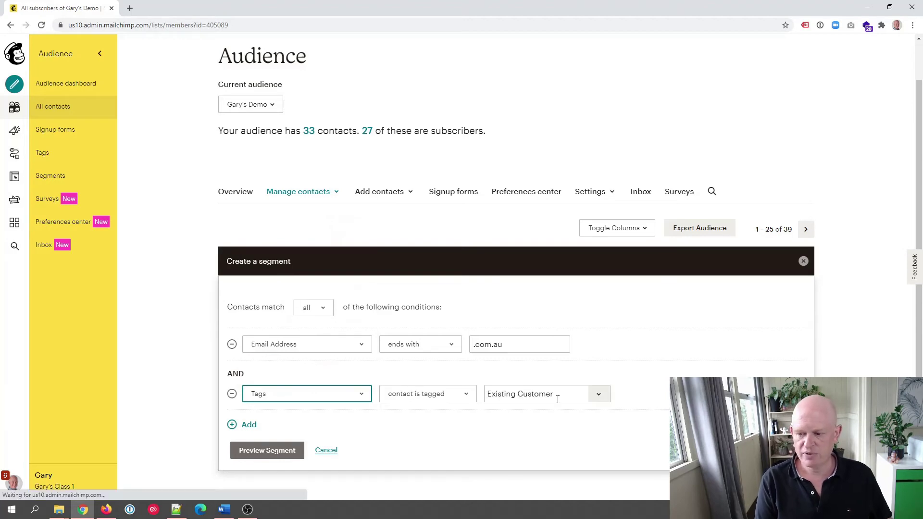
click(601, 397)
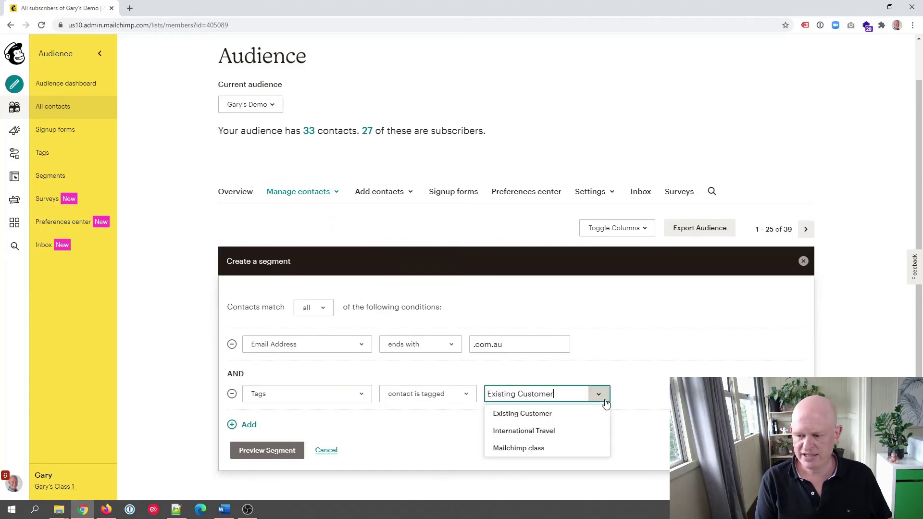
click(548, 431)
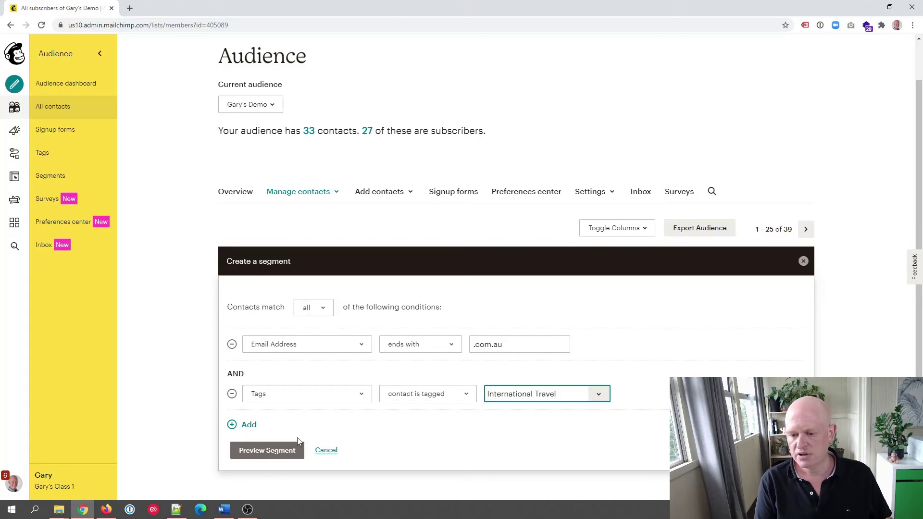
Preview the contacts matching both conditions and save the segment as Segment 1
click(280, 451)
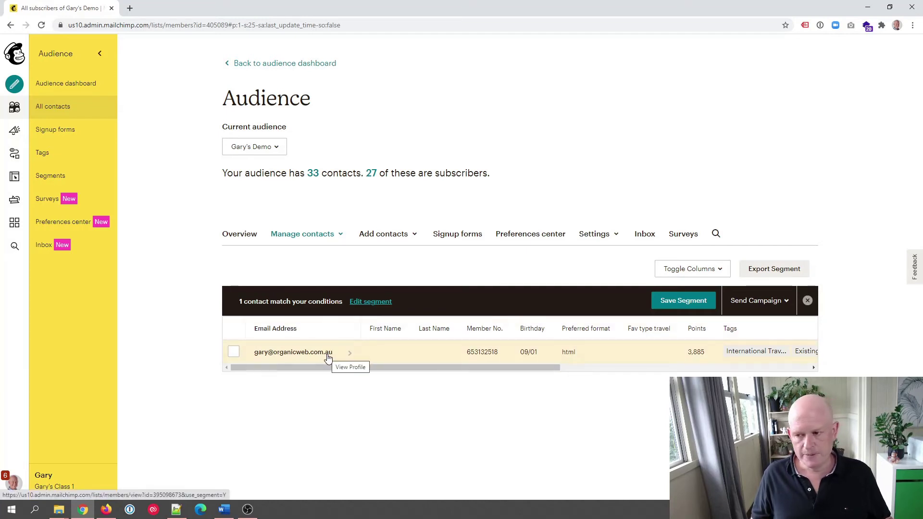
click(678, 303)
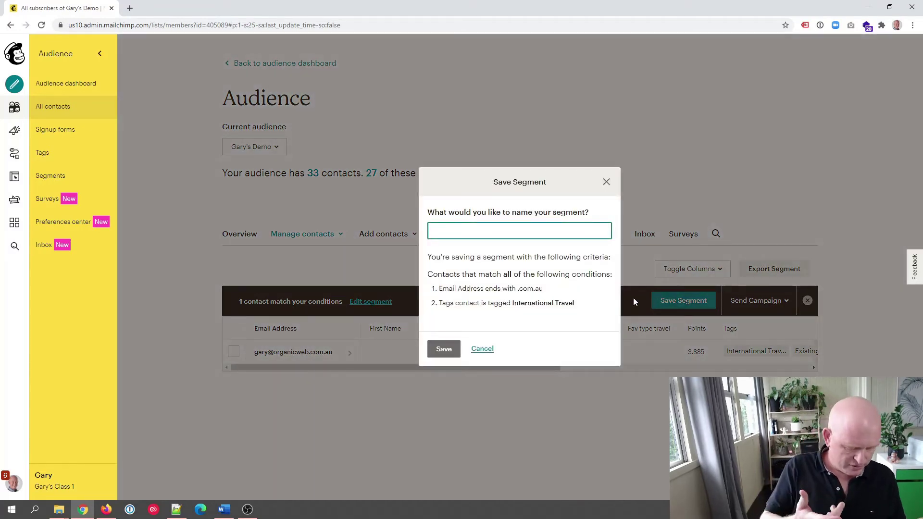
text(Segment 1)
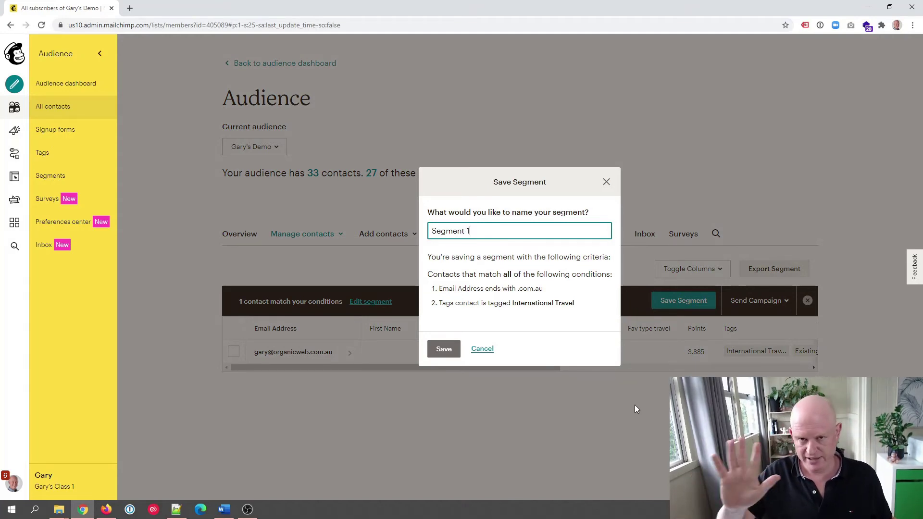
click(445, 350)
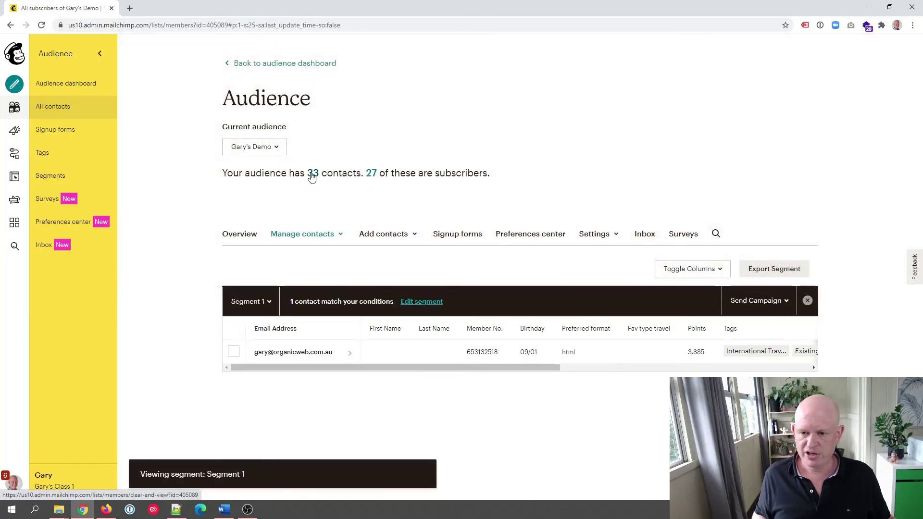
Return to the full contact list, look through the saved segments for Segment 1 and close the list
click(314, 173)
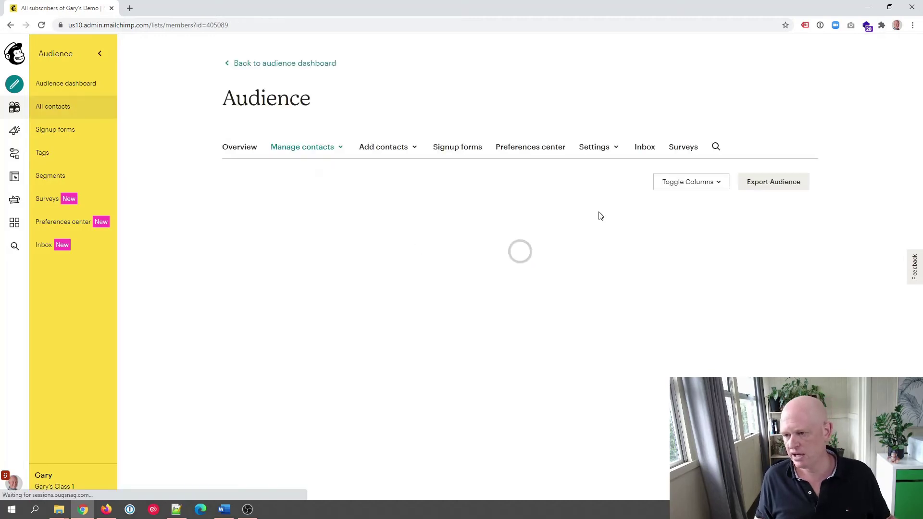
scroll(407, 272, down, 1)
scroll(407, 271, down, 1)
click(339, 212)
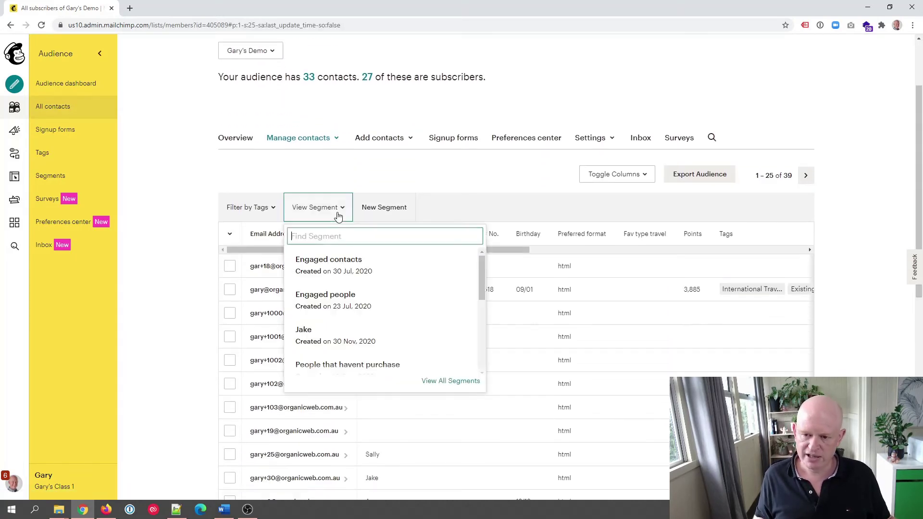
drag(482, 272, 478, 324)
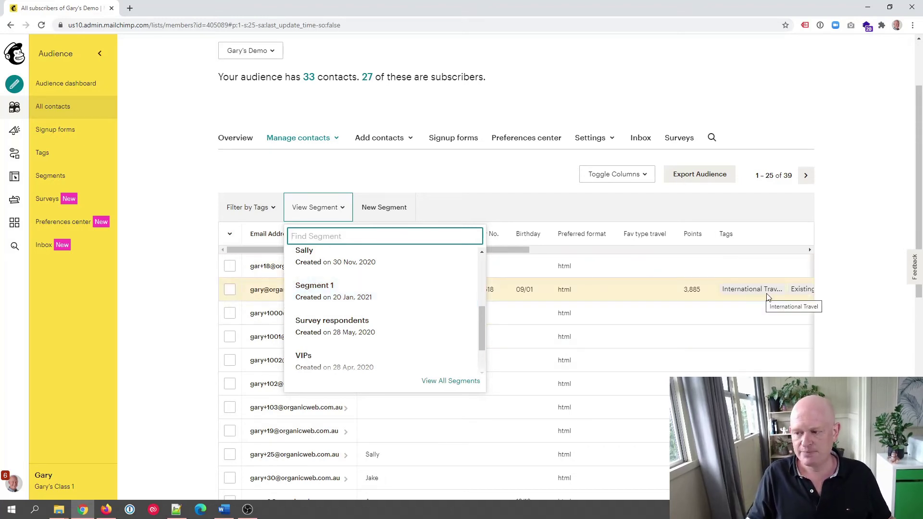
click(423, 181)
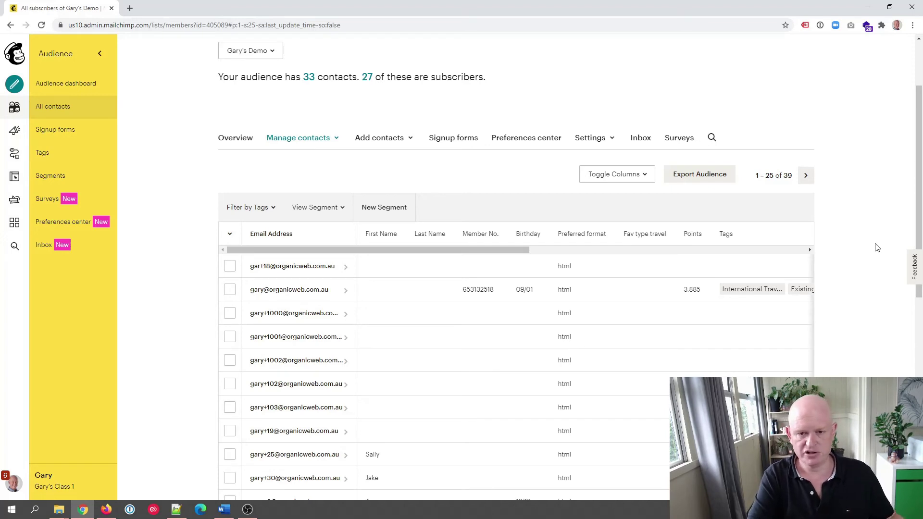
Create a regular email campaign named TEST
click(15, 130)
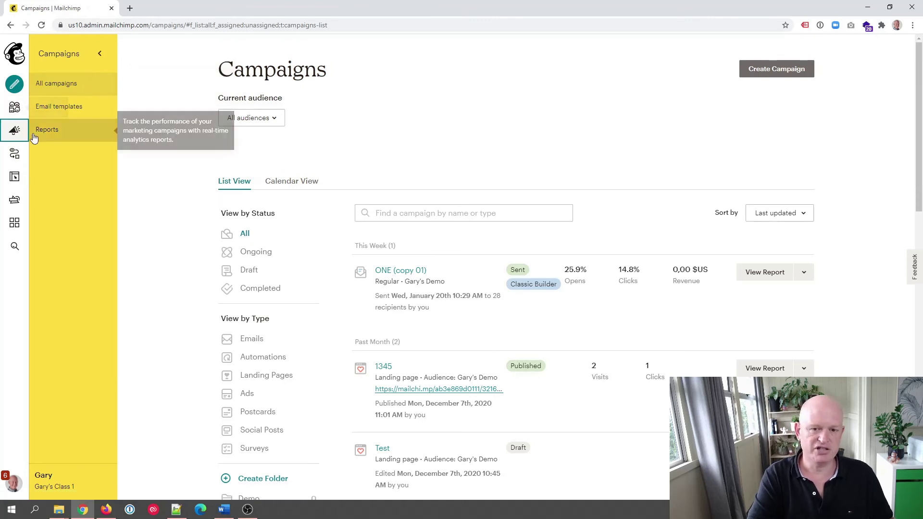
click(14, 85)
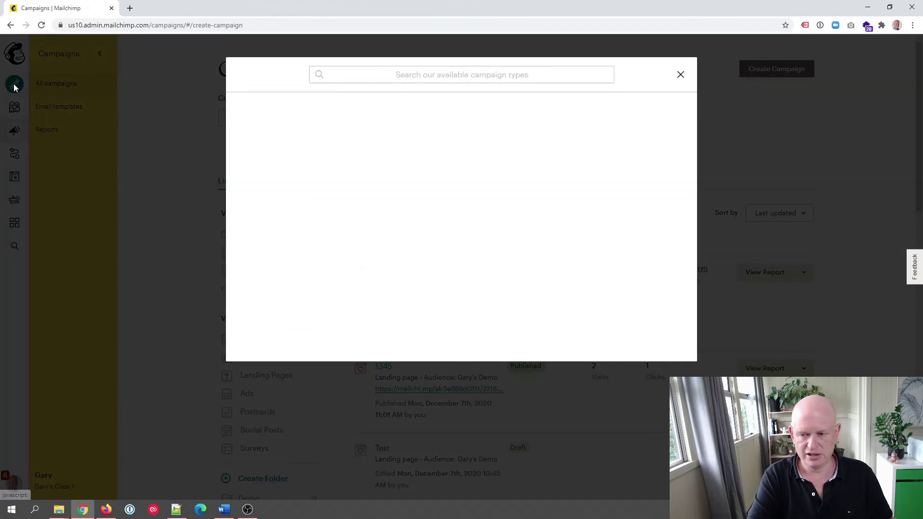
click(284, 118)
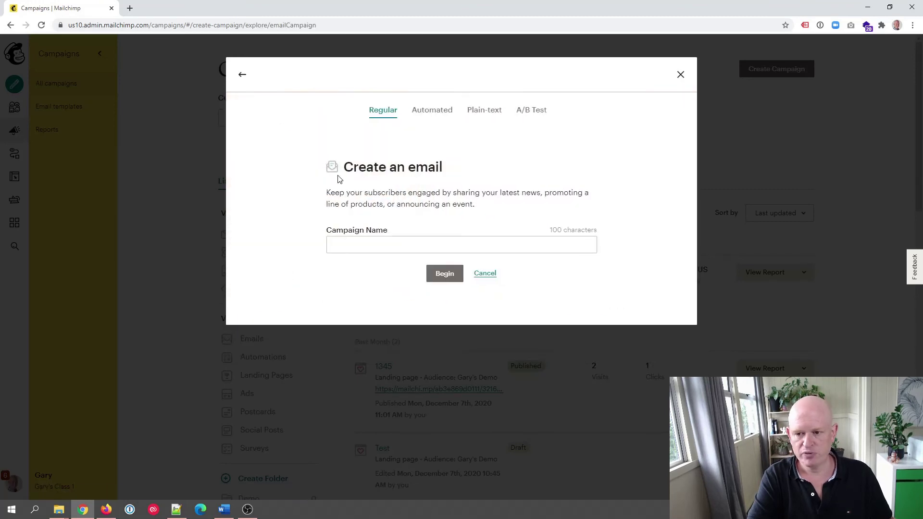
click(391, 248)
click(367, 266)
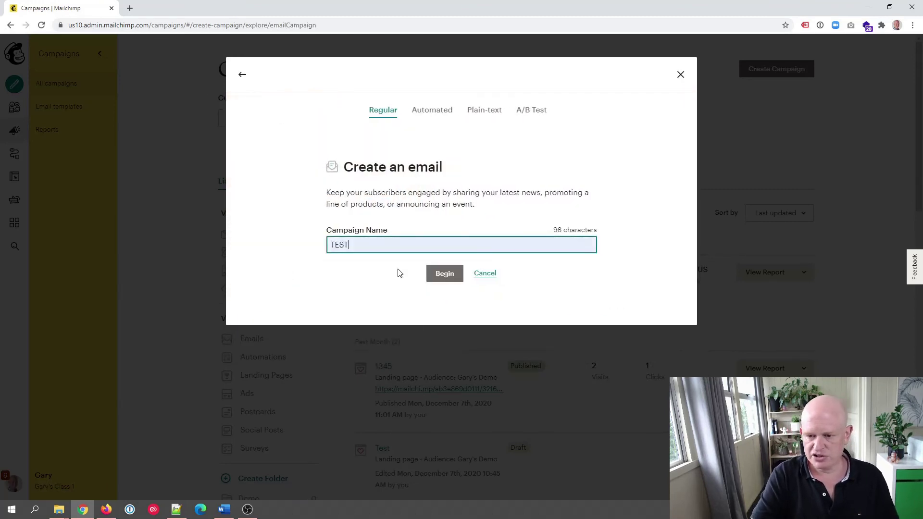
click(444, 274)
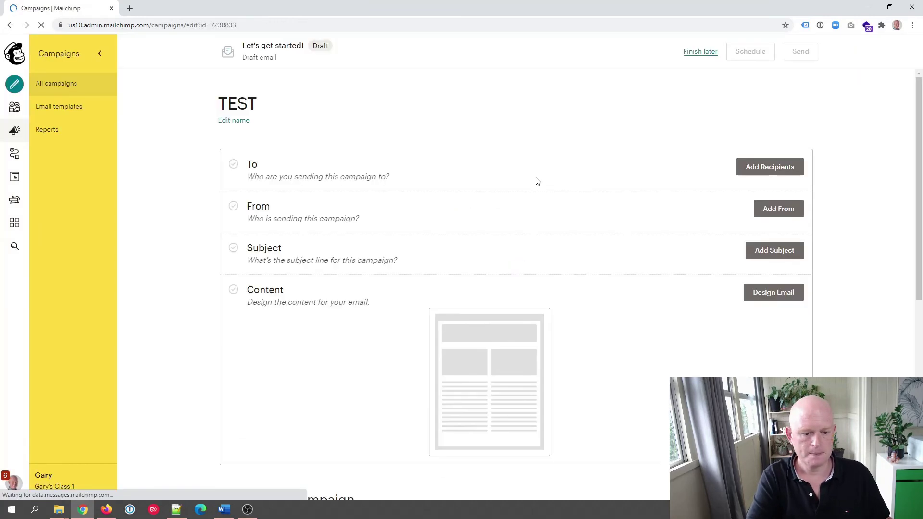
Set the campaign recipients to all subscribers in the Gary's Test audience and save
click(773, 173)
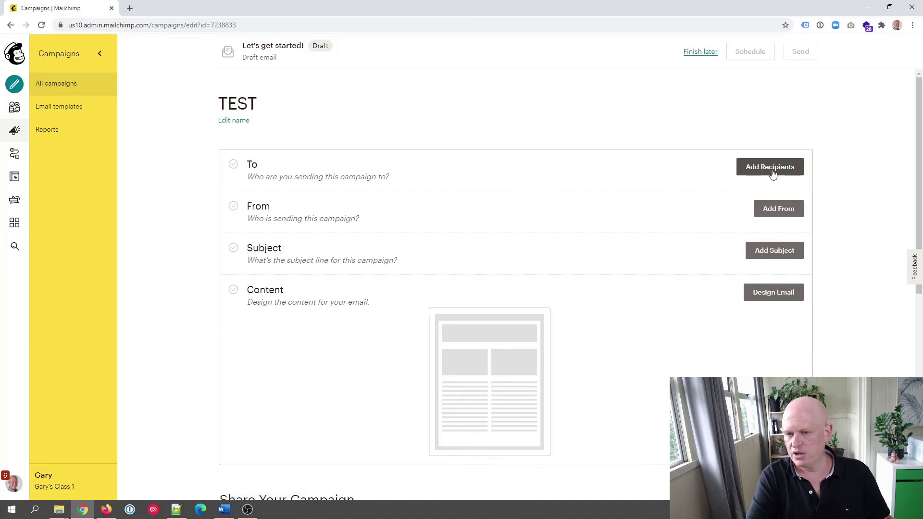
click(772, 173)
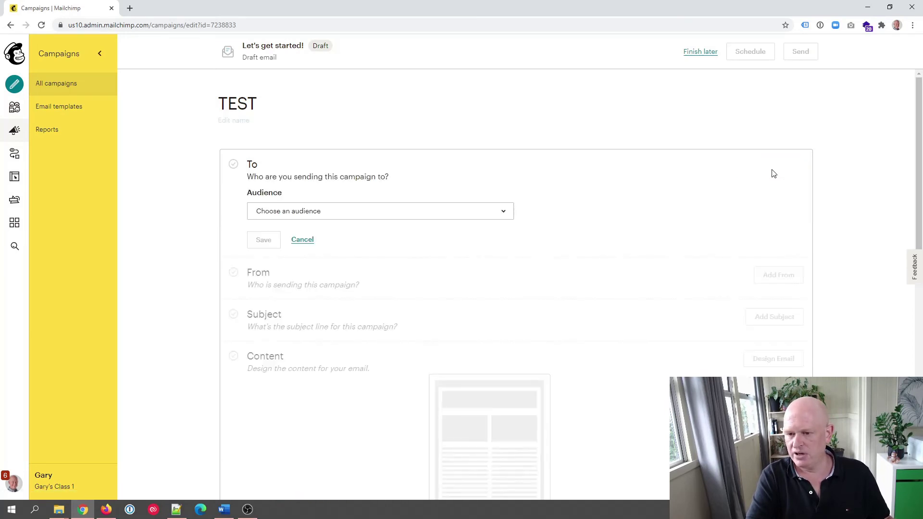
click(496, 211)
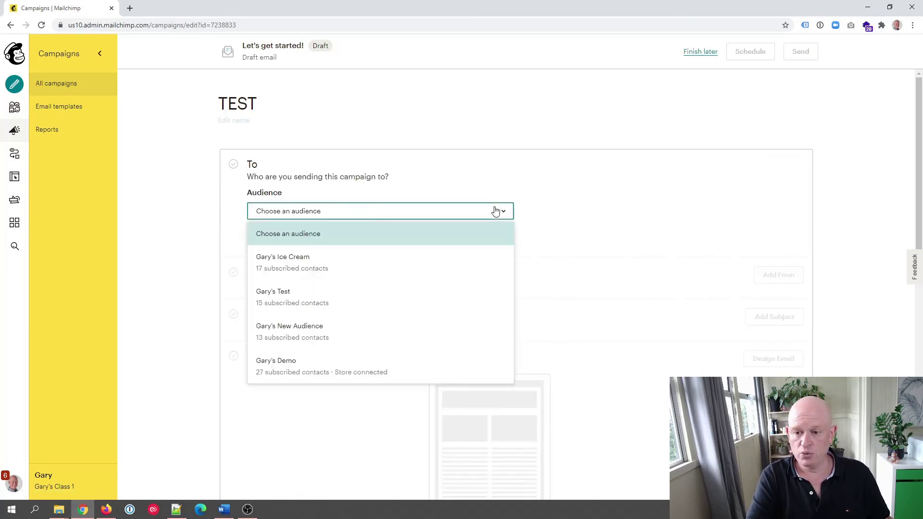
click(301, 303)
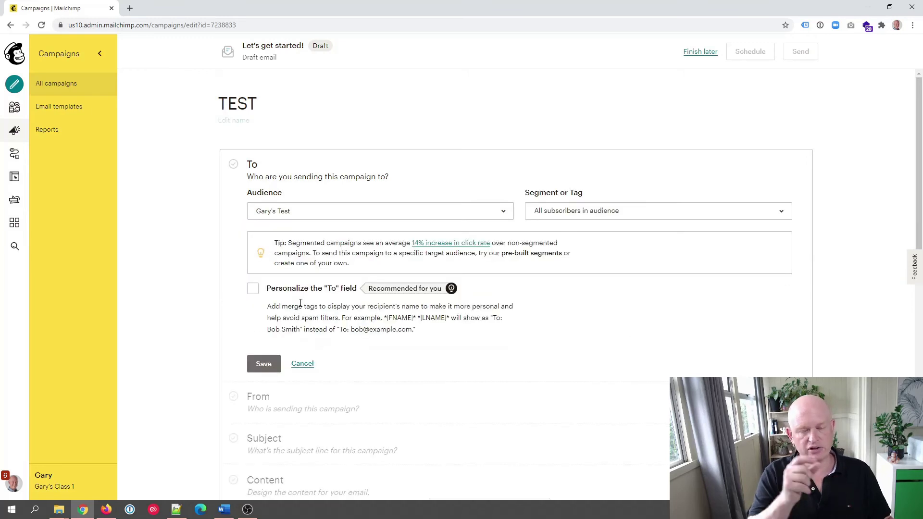
click(266, 366)
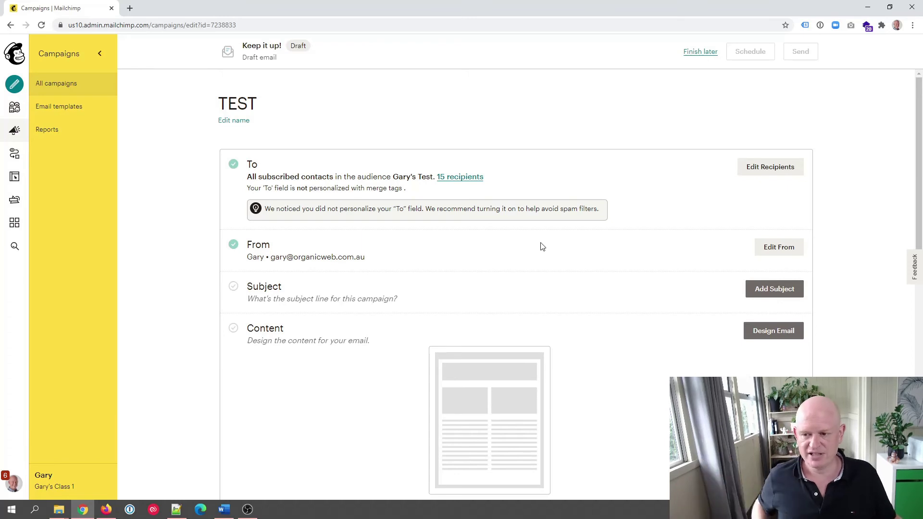
Open the campaign's email design, add an empty line above the body paragraph and insert the First Name merge tag at the paragraph's end
click(771, 332)
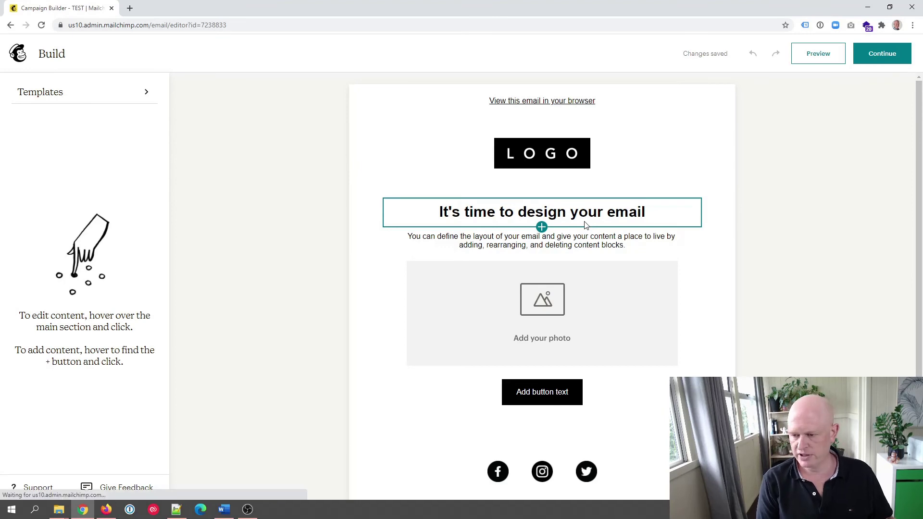
click(587, 239)
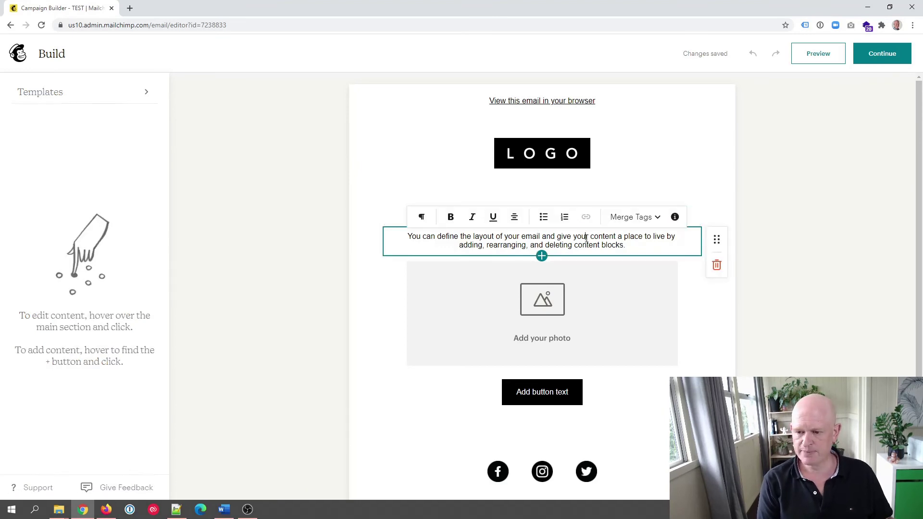
click(410, 236)
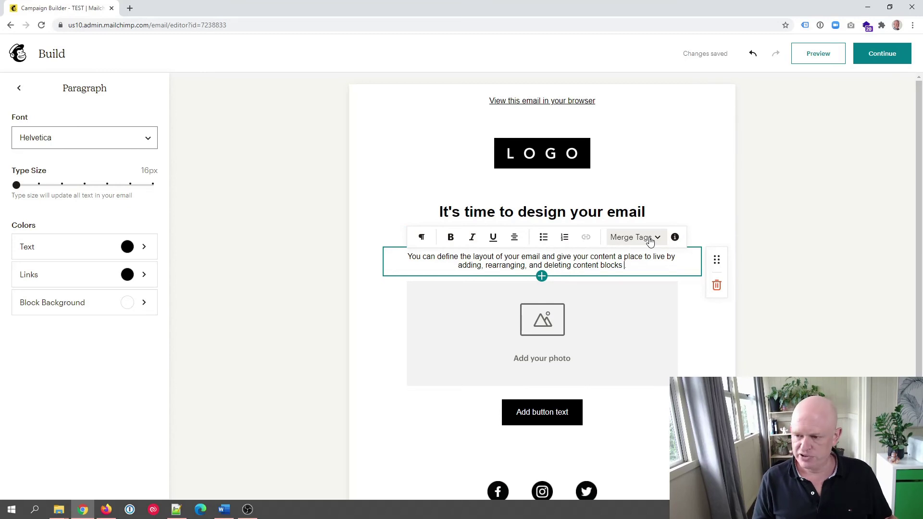
click(651, 242)
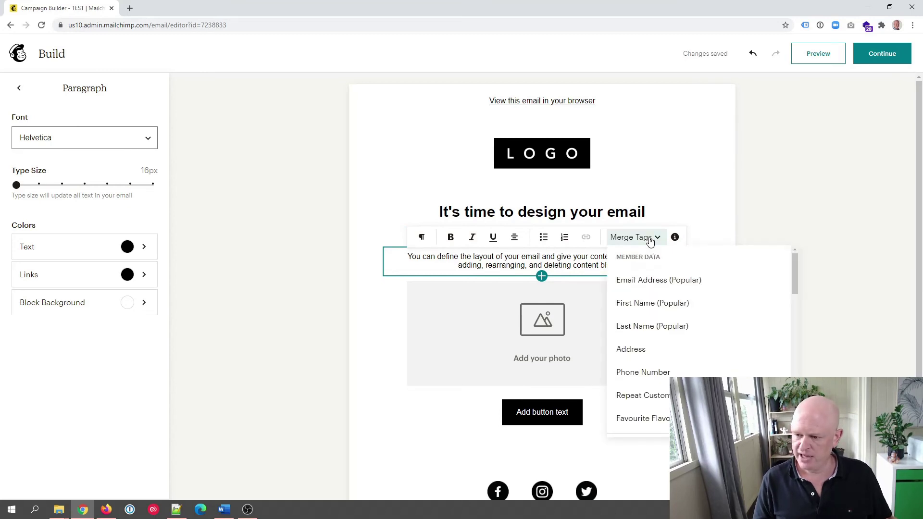
click(687, 304)
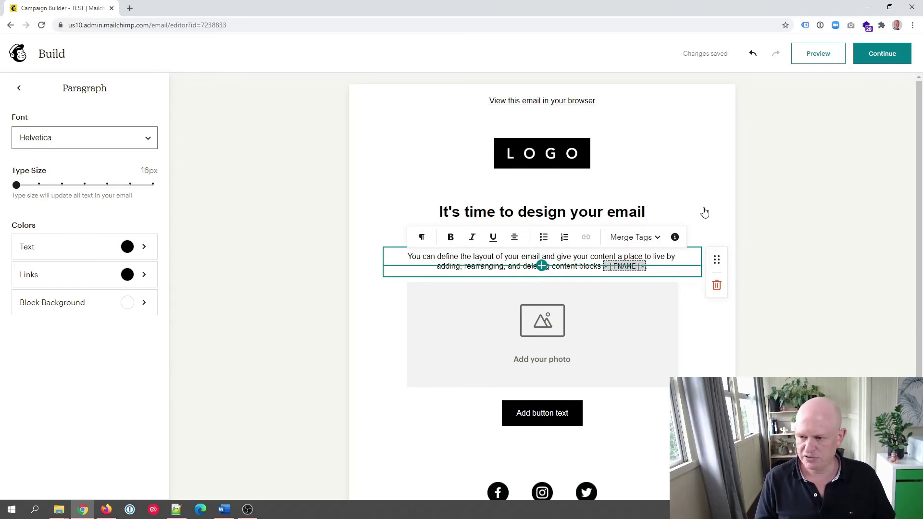
Insert the First Name merge tag at the start of the heading and change the following word to lowercase "it's"
click(645, 210)
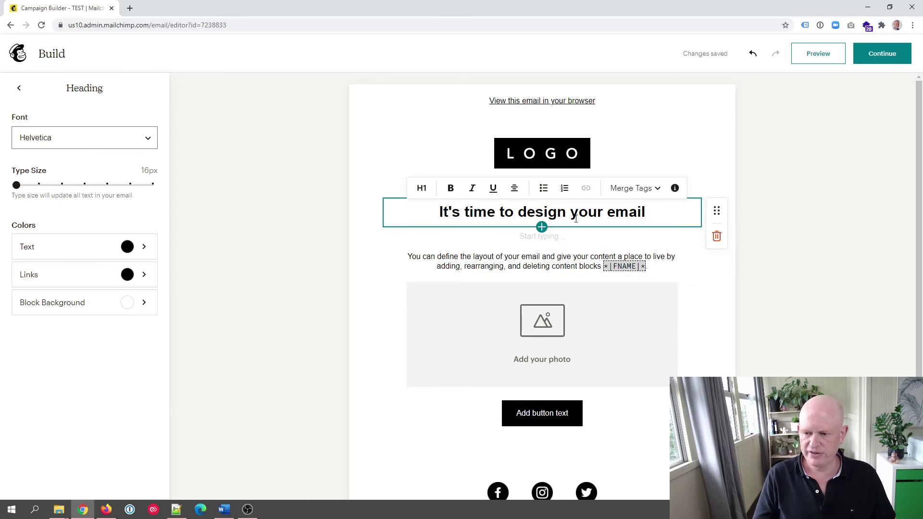
click(440, 211)
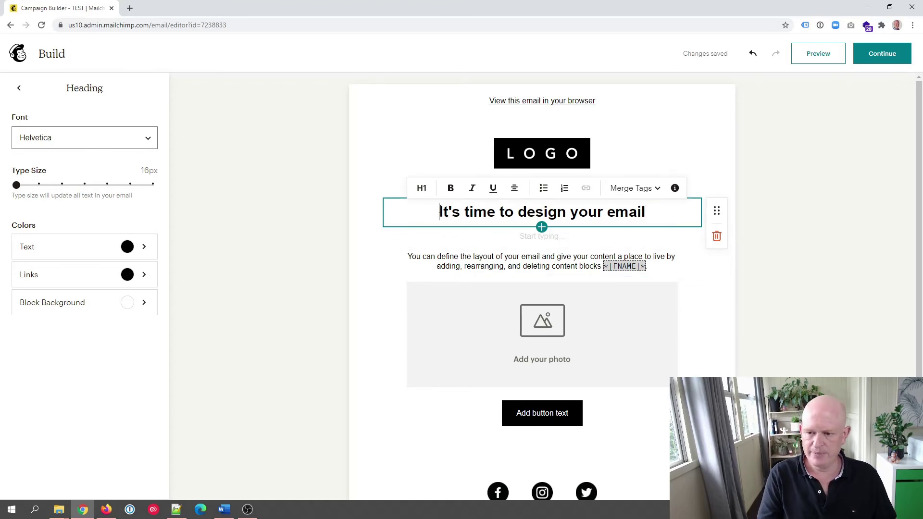
click(645, 191)
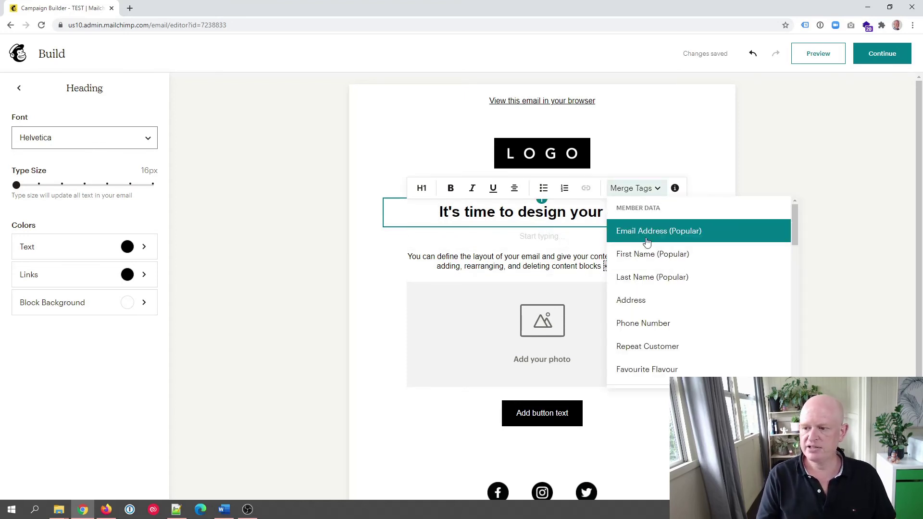
click(646, 254)
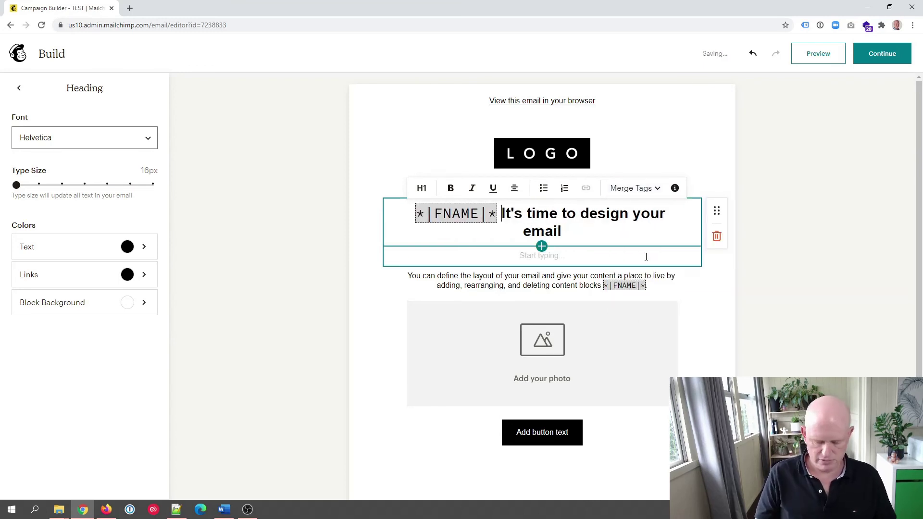
key(Delete)
text(i)
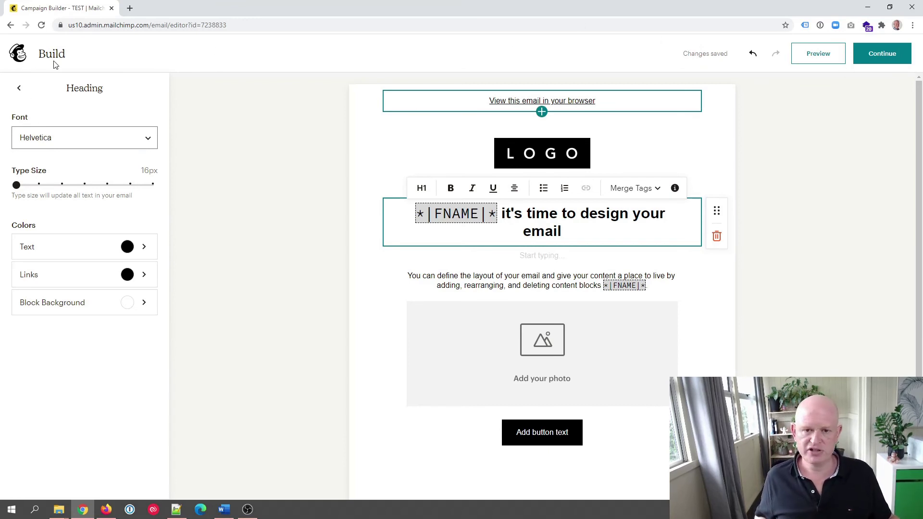
Leave the email editor and open the full contact list of the Gary's Demo audience
click(18, 56)
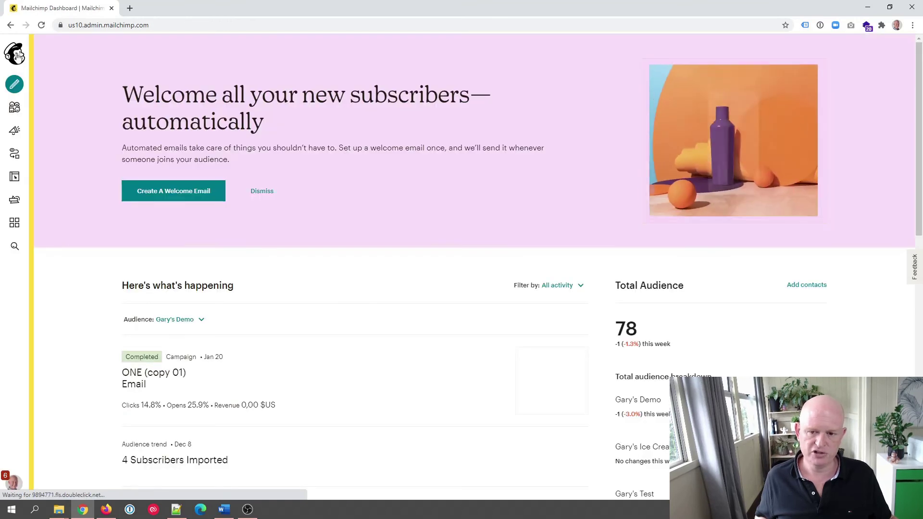
click(15, 107)
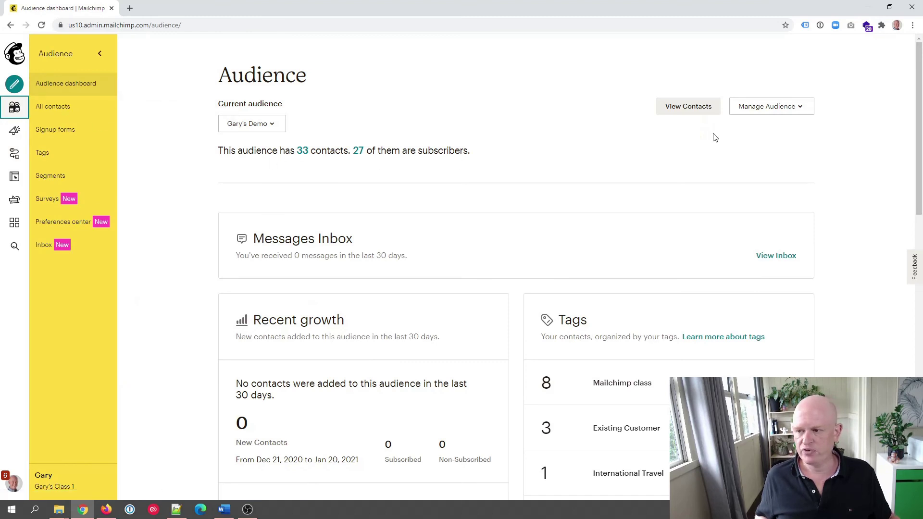
click(769, 106)
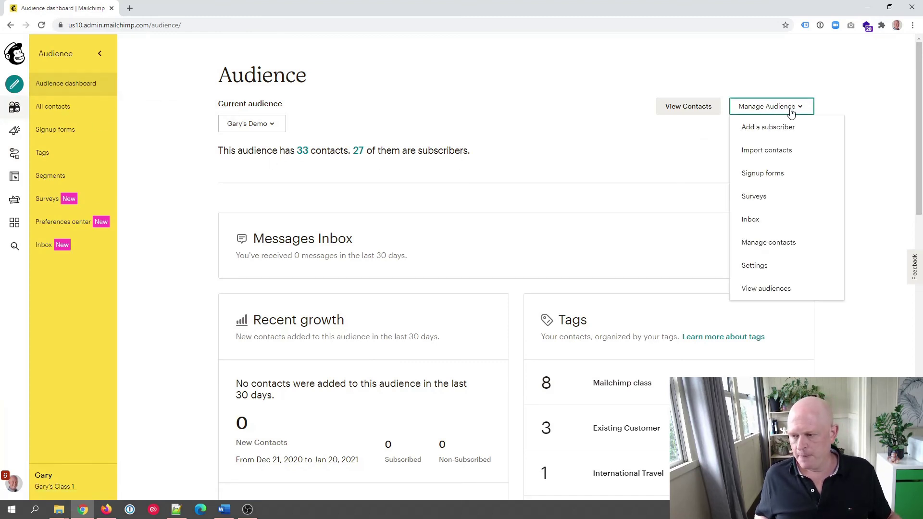
click(558, 138)
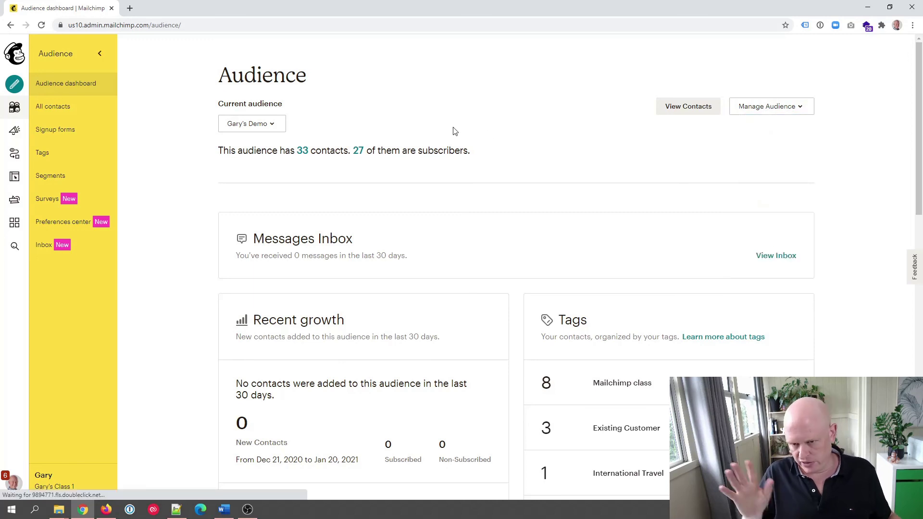
click(303, 150)
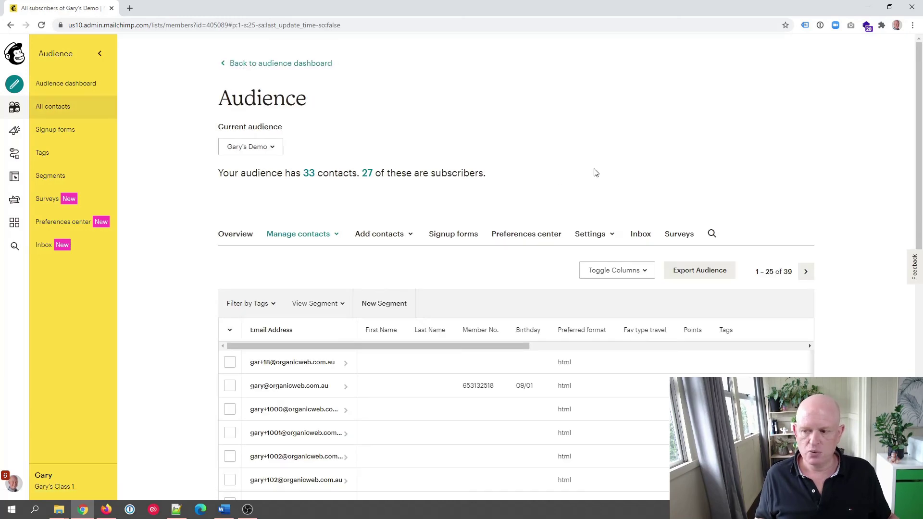
Open the audience's settings for audience fields and merge tags
scroll(594, 173, down, 1)
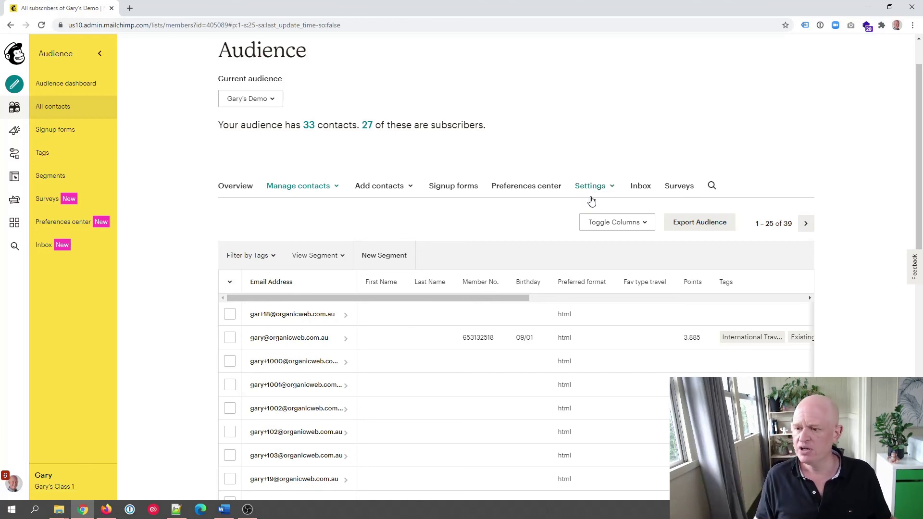
click(614, 187)
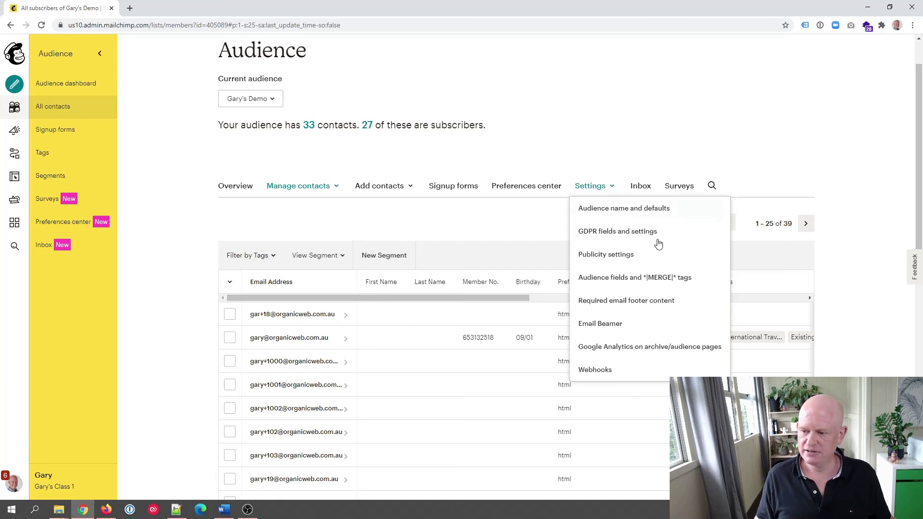
click(705, 281)
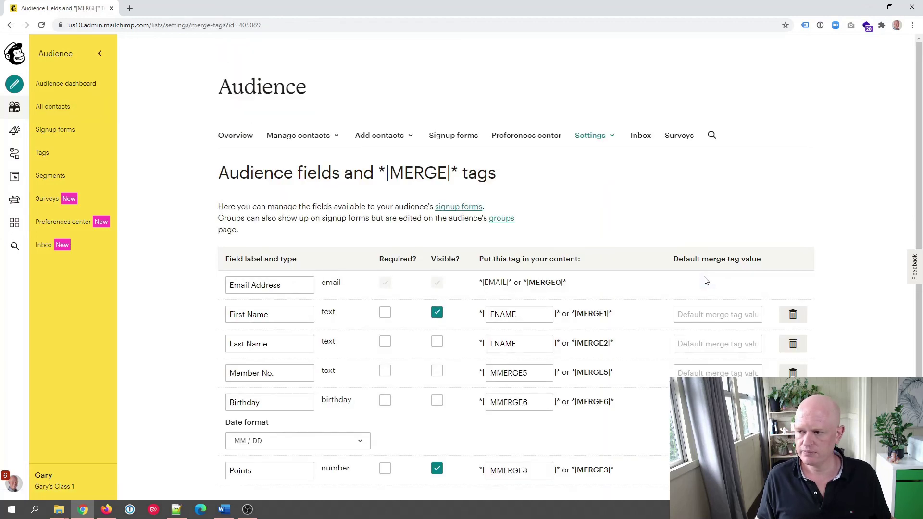
Set the First Name field's default merge tag value to Customer and save the changes
scroll(699, 272, down, 2)
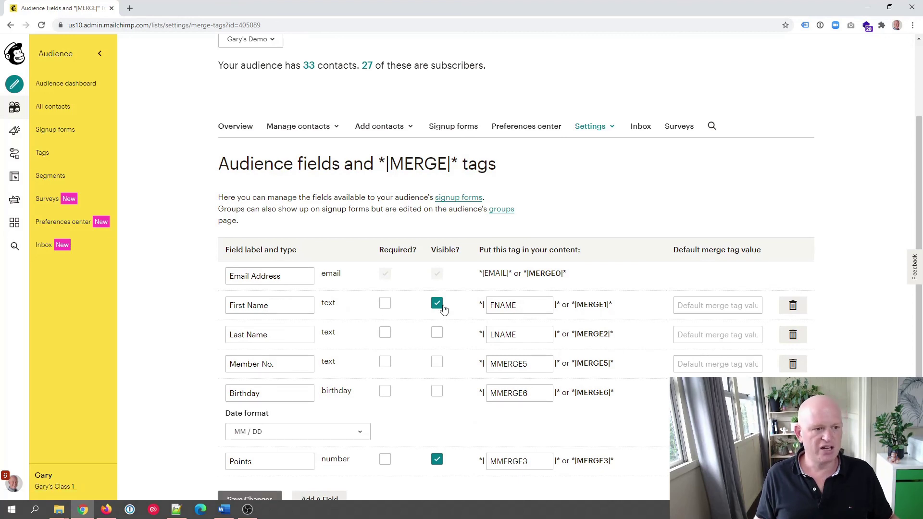
click(695, 306)
click(684, 284)
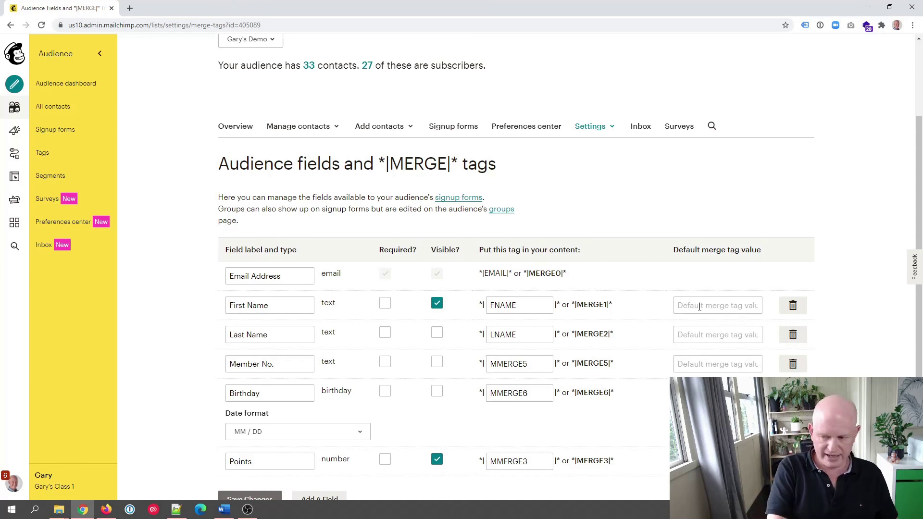
click(699, 306)
click(703, 343)
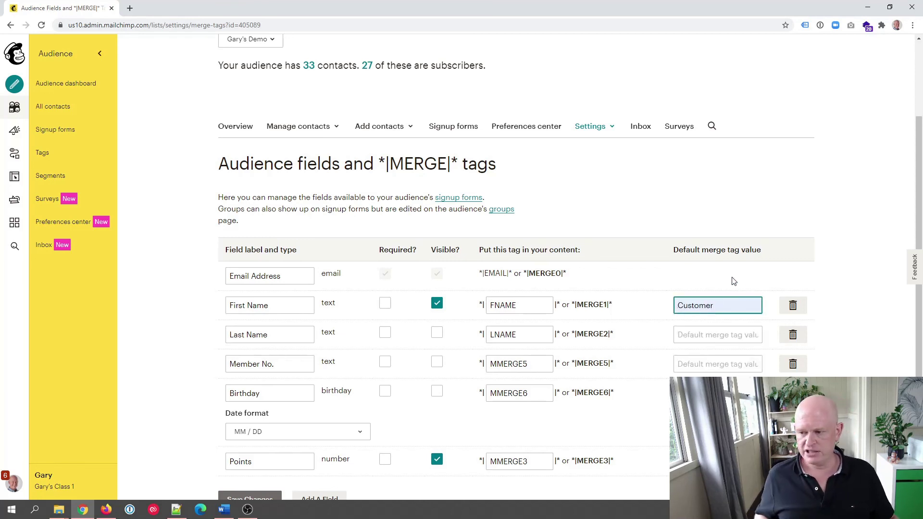
scroll(824, 264, down, 1)
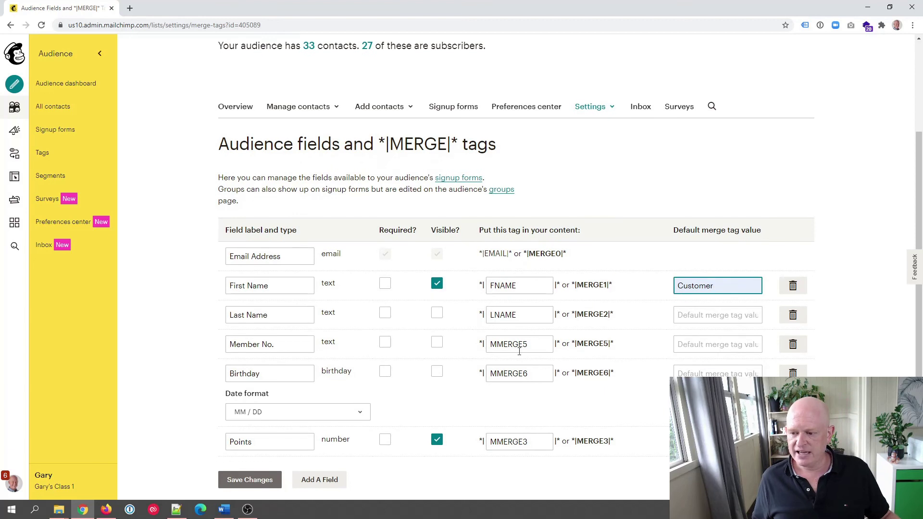
click(236, 481)
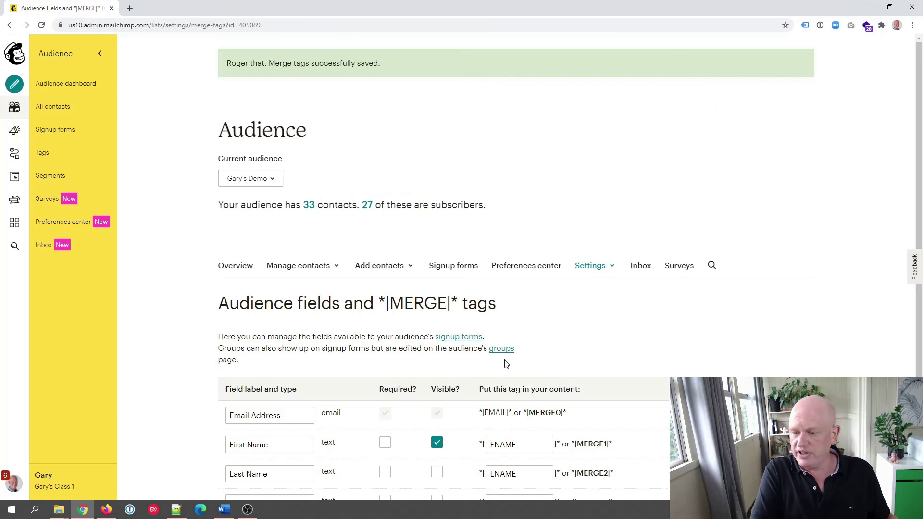
scroll(693, 333, down, 3)
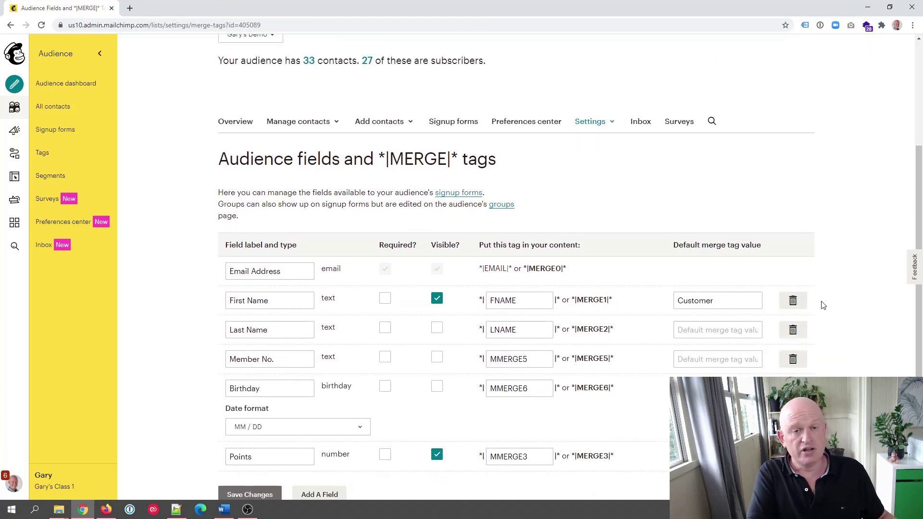